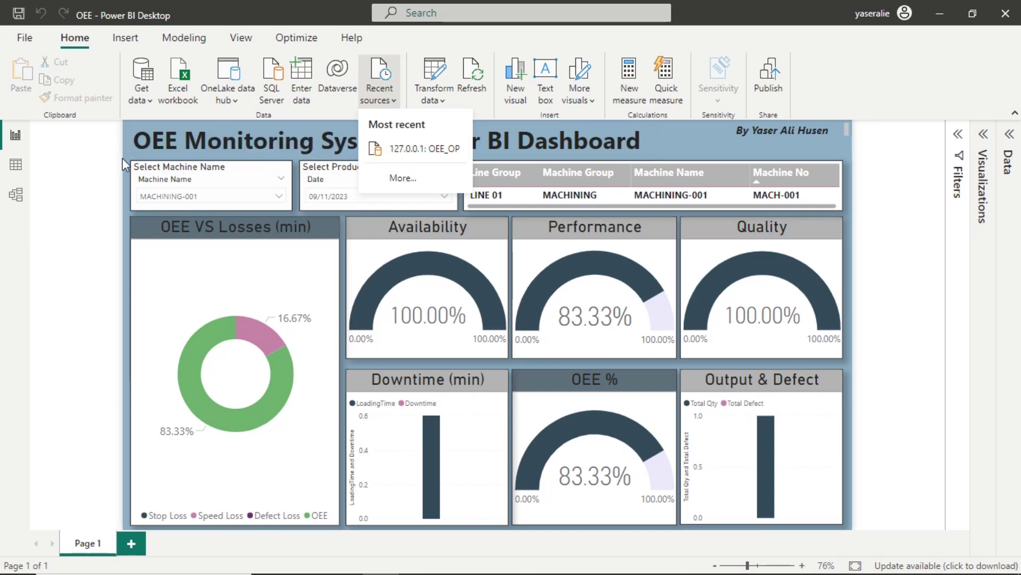
- Refresh the OEE dashboard's data, reloading all tables including trans_output's 38 rows
{"action": "left_click", "coordinate": [105, 160]}
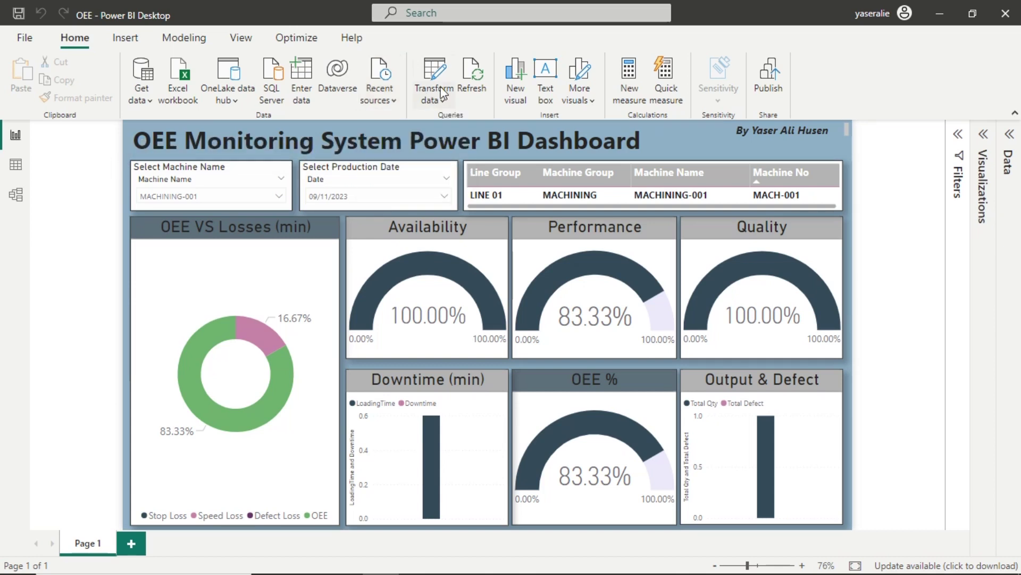
{"action": "left_click", "coordinate": [475, 86]}
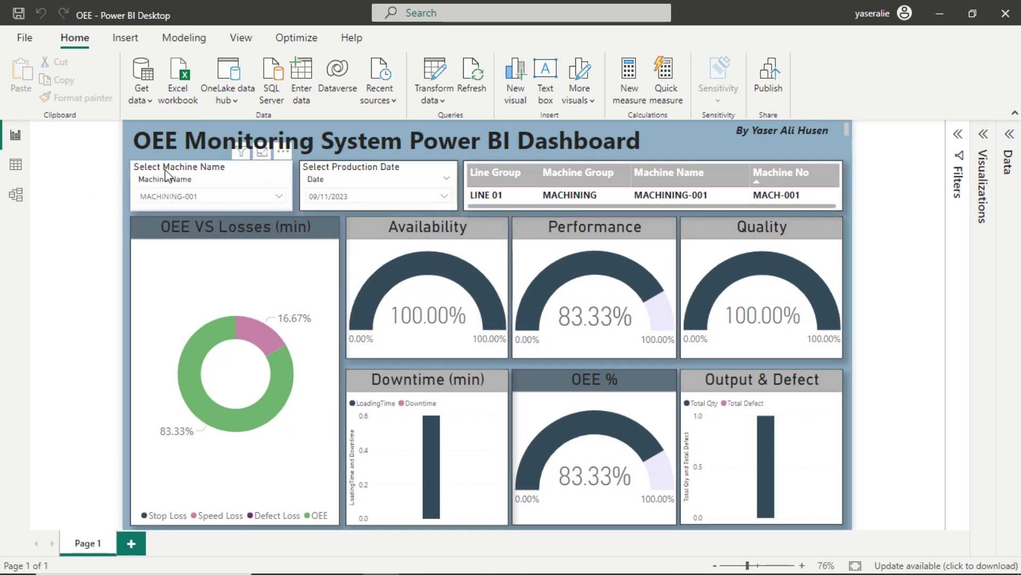
{"action": "left_click", "coordinate": [264, 176]}
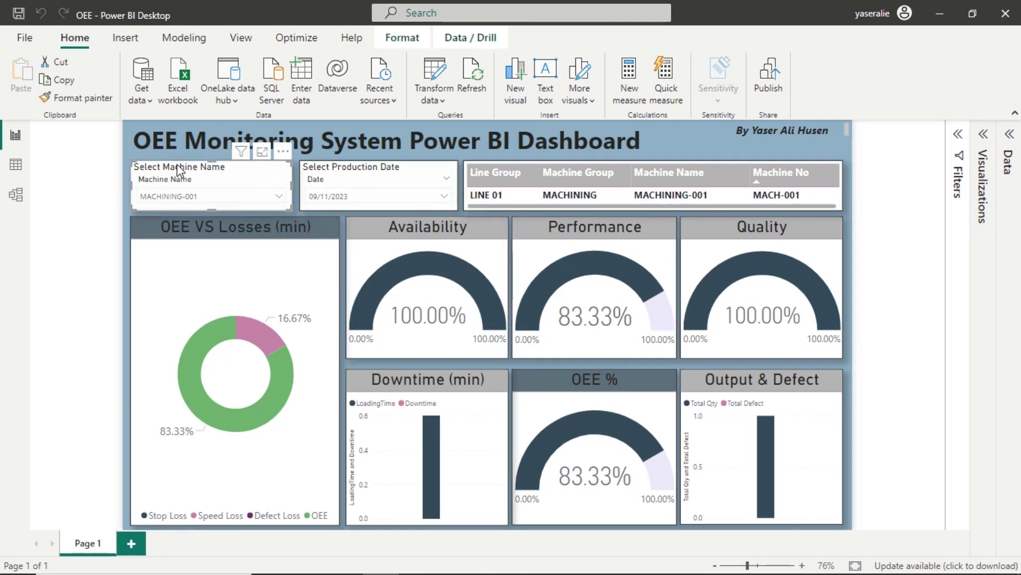
{"action": "left_click", "coordinate": [278, 196]}
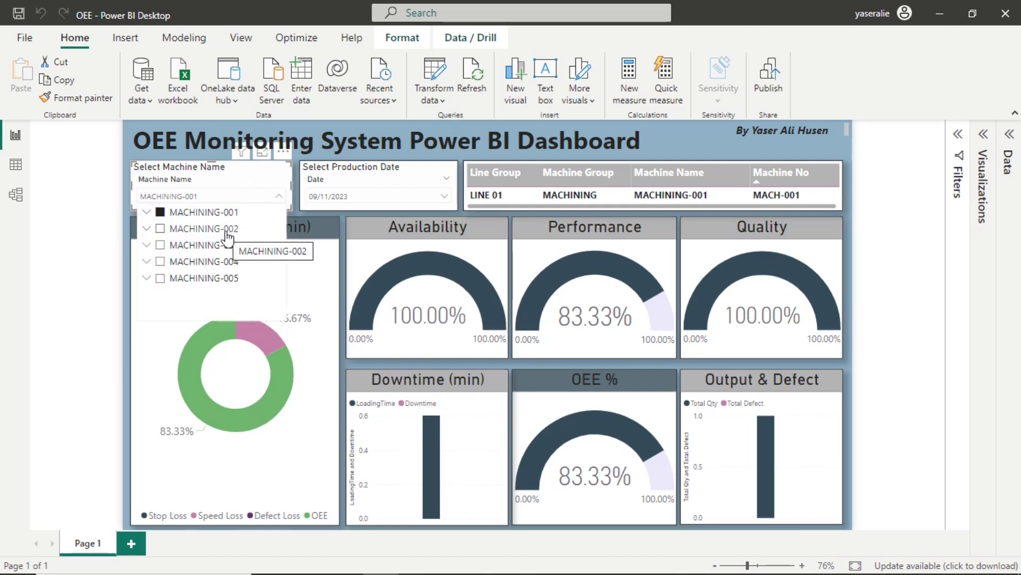
{"action": "left_click", "coordinate": [115, 196]}
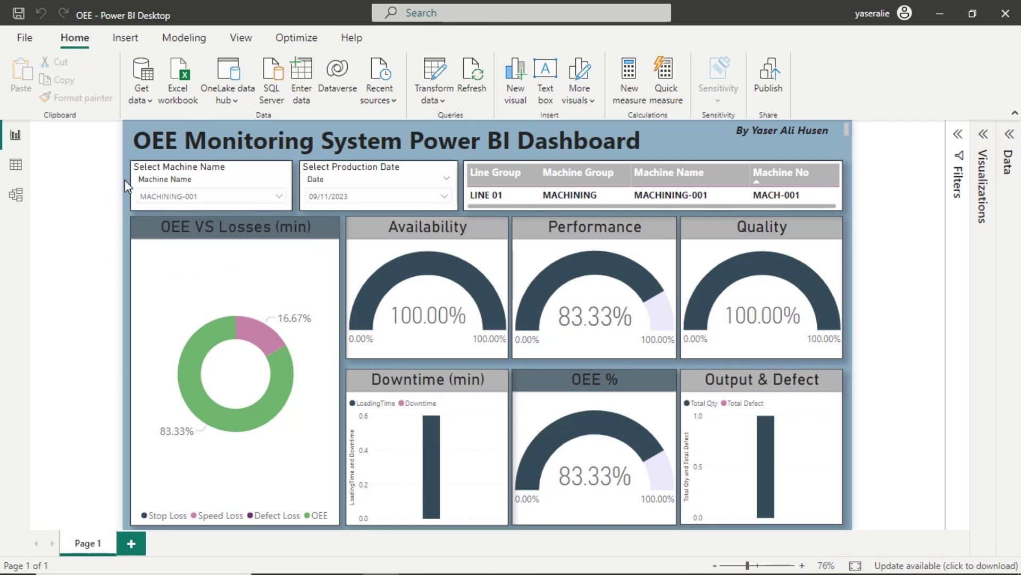
{"action": "left_click", "coordinate": [418, 174]}
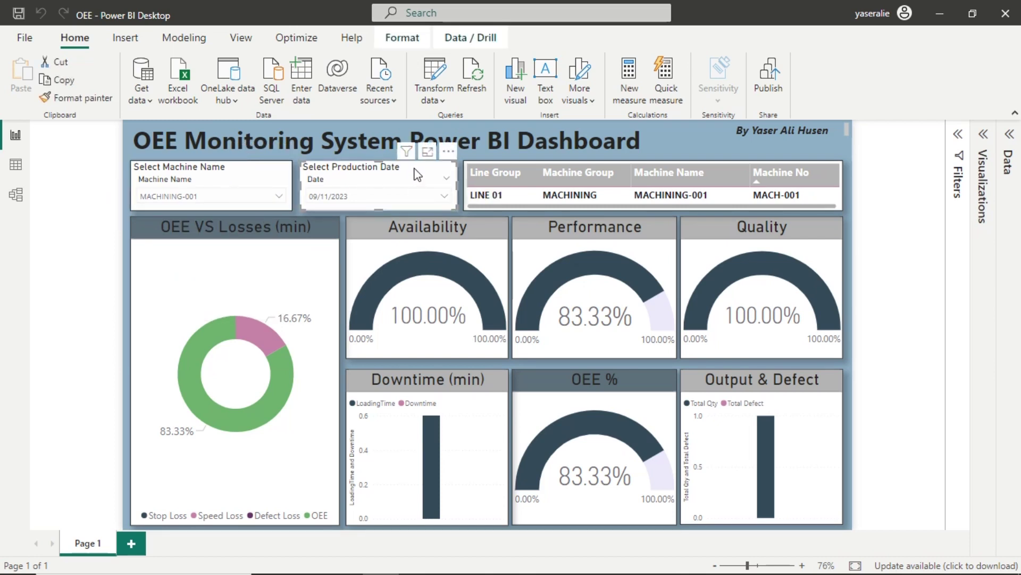
{"action": "left_click", "coordinate": [445, 197]}
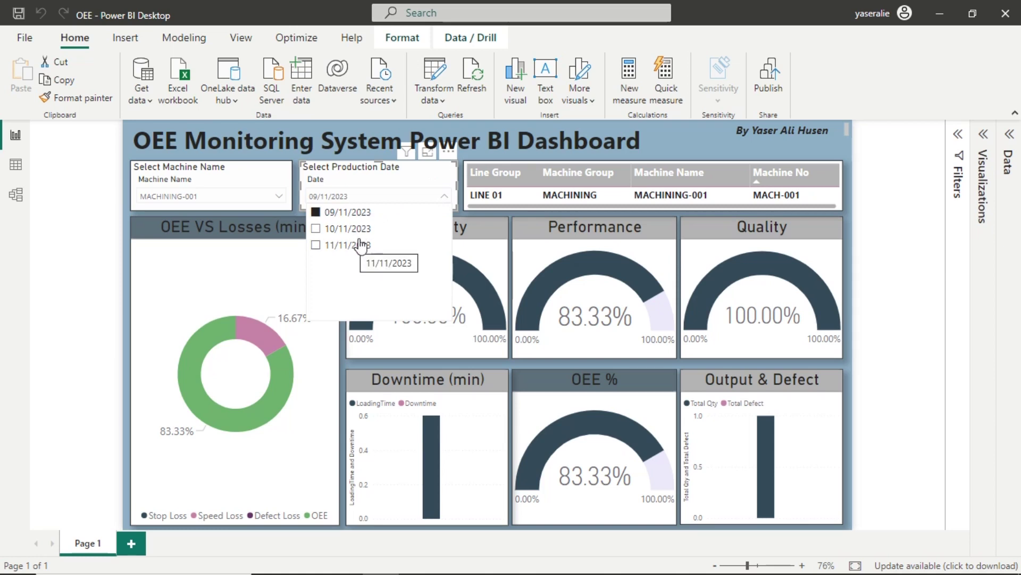
{"action": "left_click", "coordinate": [425, 169]}
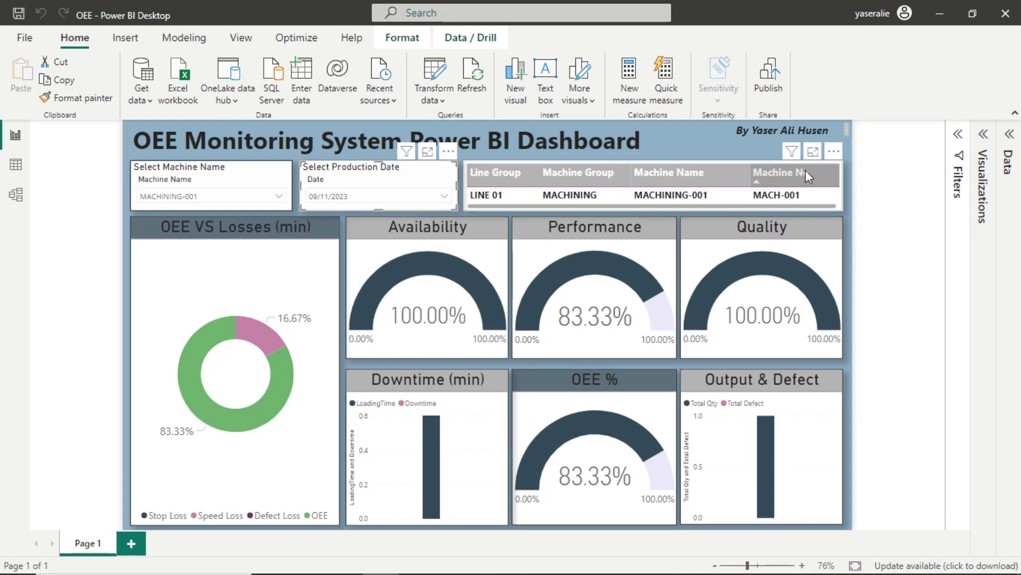
- Sort the machine details table by Machine No descending and select the Availability, Performance and Quality gauges
{"action": "left_click", "coordinate": [816, 179]}
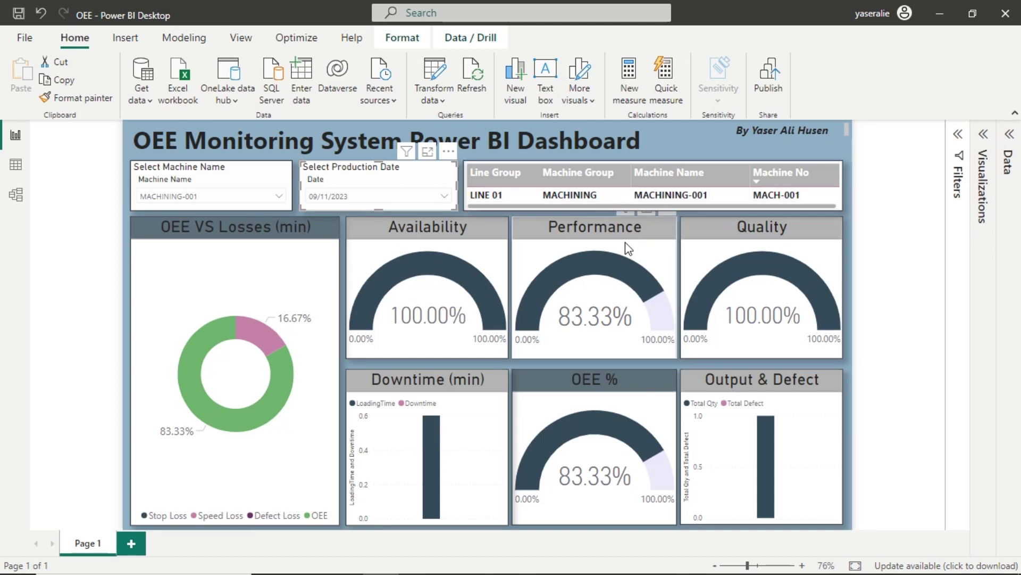
{"action": "left_click", "coordinate": [497, 237]}
{"action": "mouse_move", "coordinate": [415, 321]}
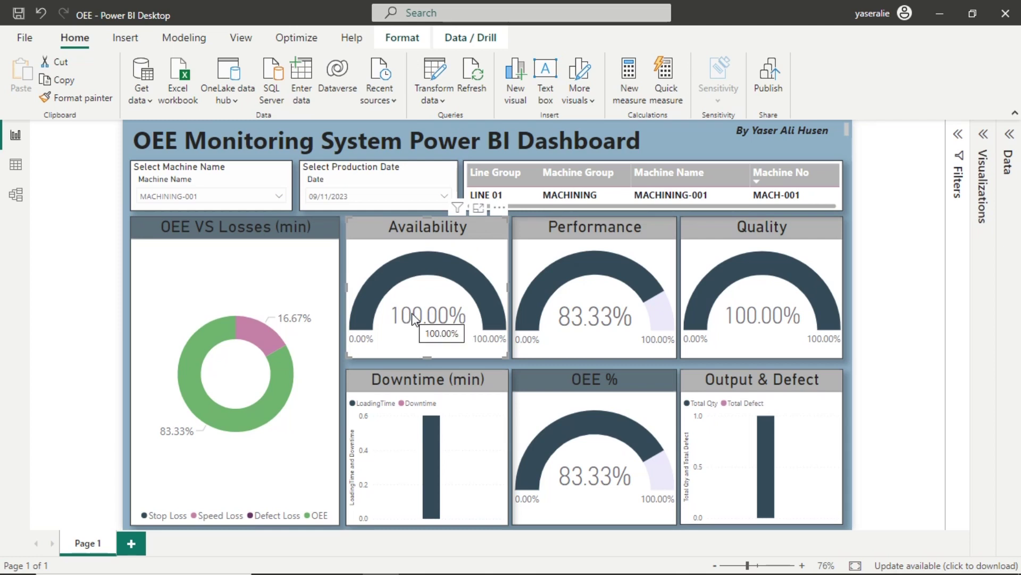
{"action": "left_click", "coordinate": [651, 255]}
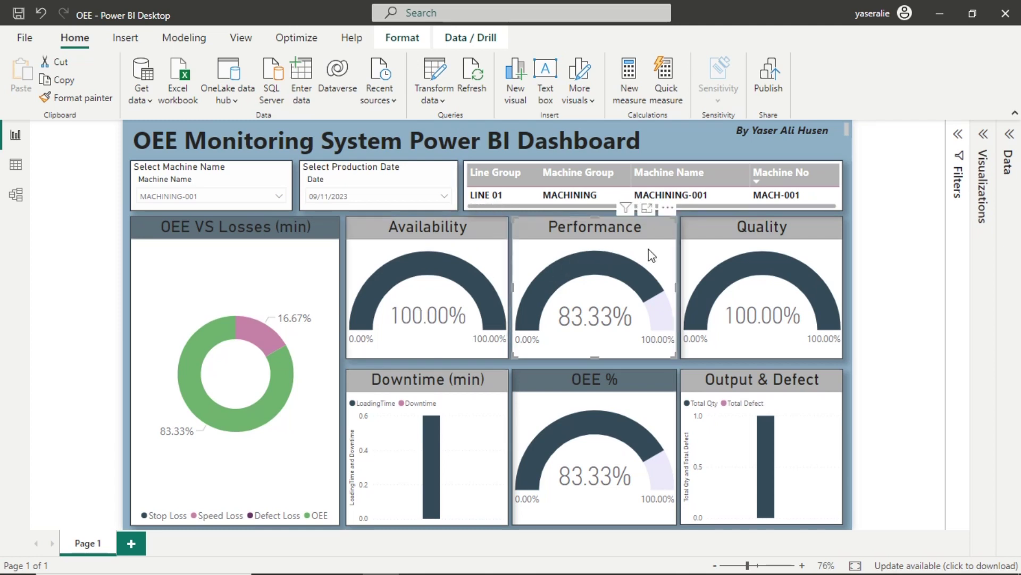
{"action": "left_click", "coordinate": [824, 253]}
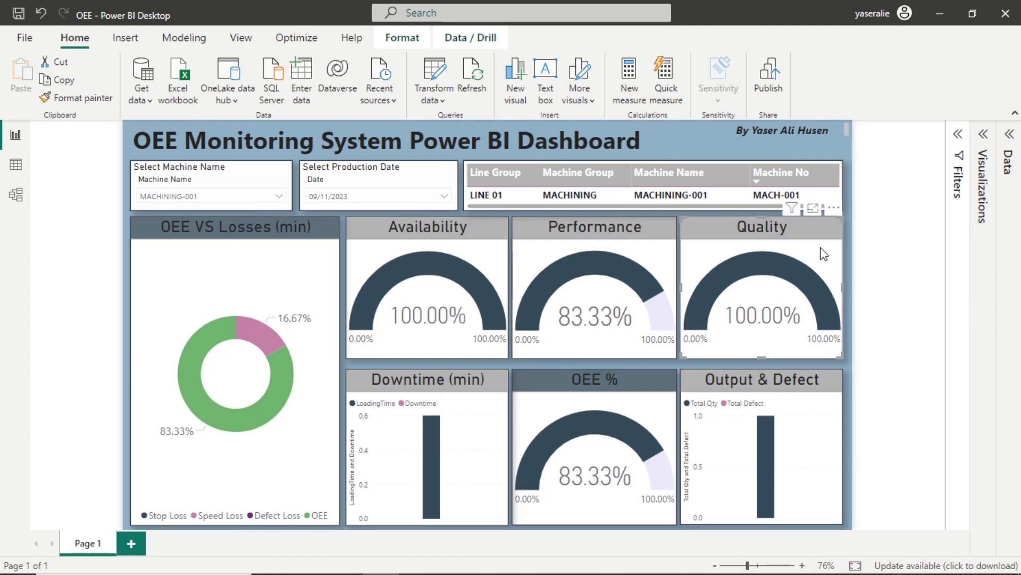
- Inspect the OEE % gauge and OEE VS Losses donut: 83.33% OEE, 16.67% speed loss
{"action": "left_click", "coordinate": [665, 397]}
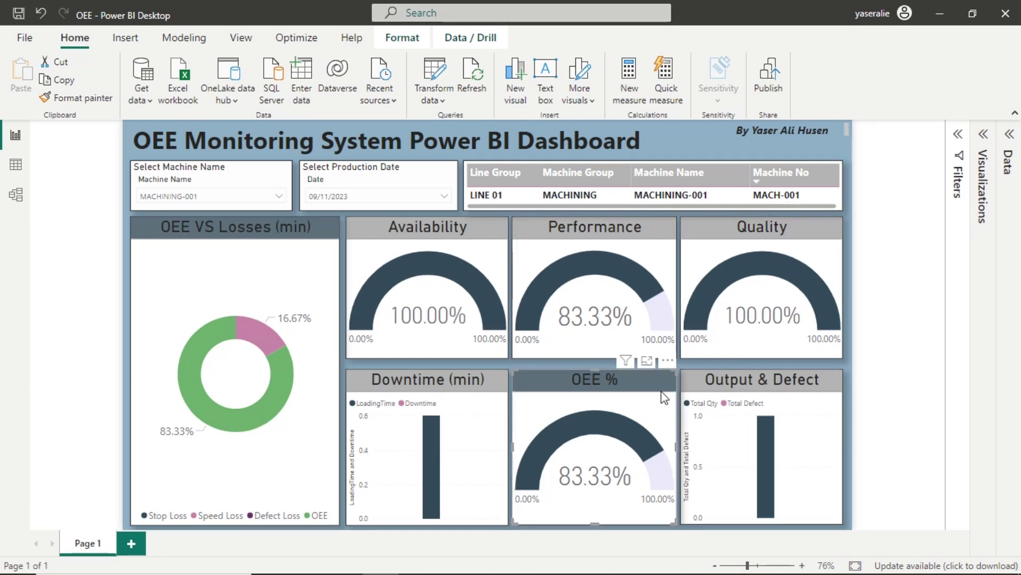
{"action": "left_click", "coordinate": [302, 279]}
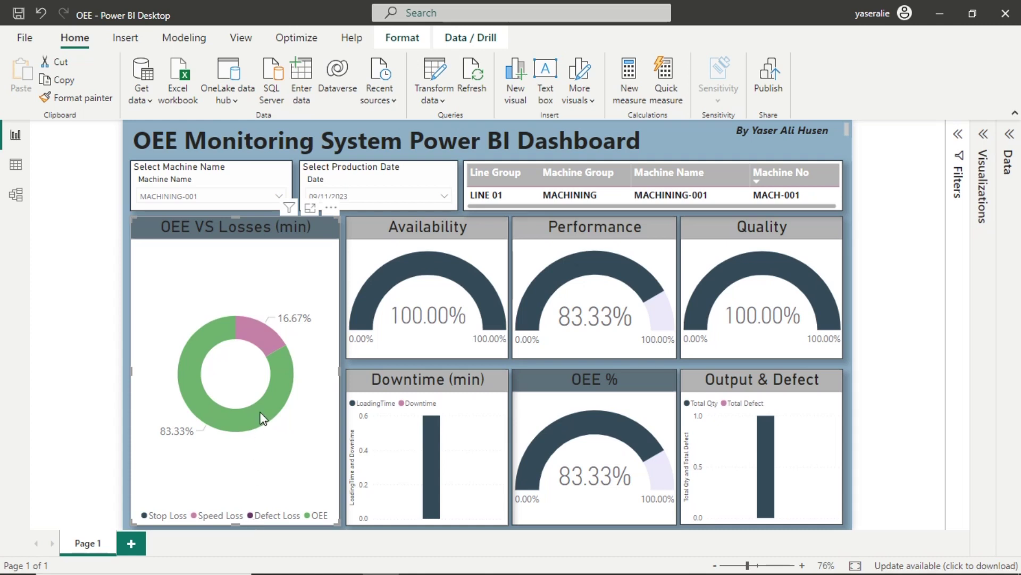
{"action": "mouse_move", "coordinate": [261, 416]}
{"action": "mouse_move", "coordinate": [261, 337]}
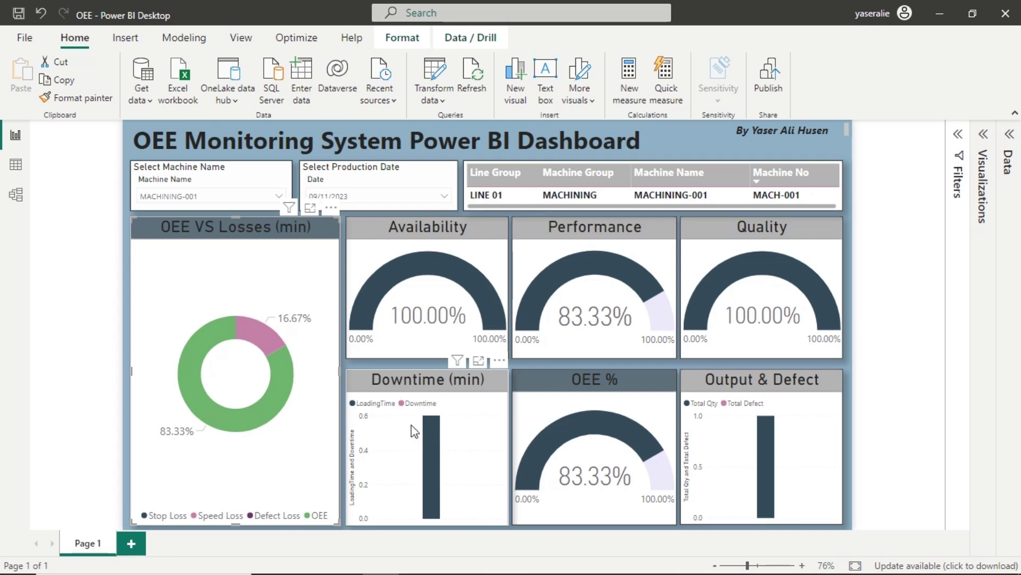
{"action": "mouse_move", "coordinate": [432, 433]}
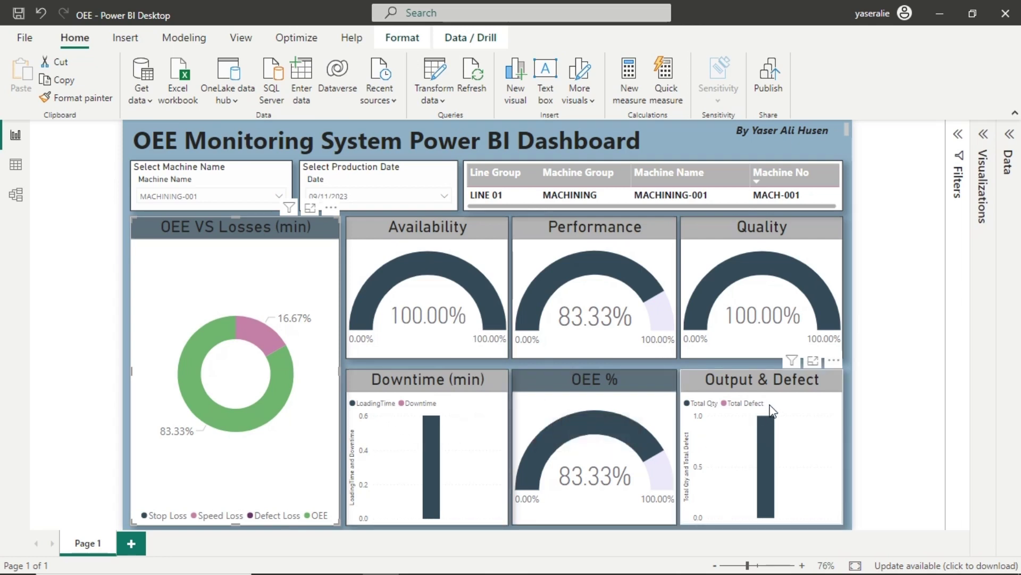
{"action": "mouse_move", "coordinate": [765, 435]}
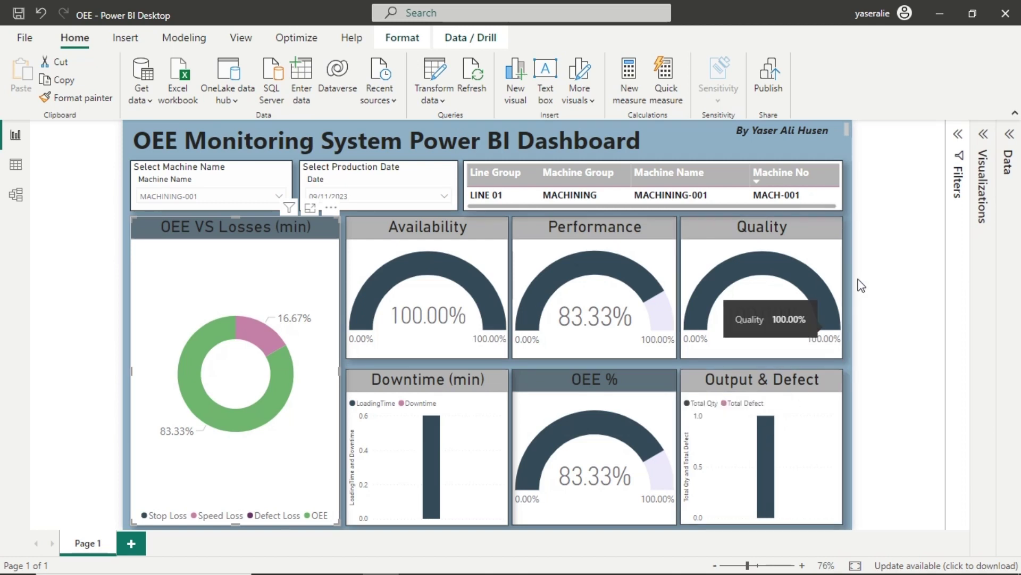
{"action": "left_click", "coordinate": [877, 259]}
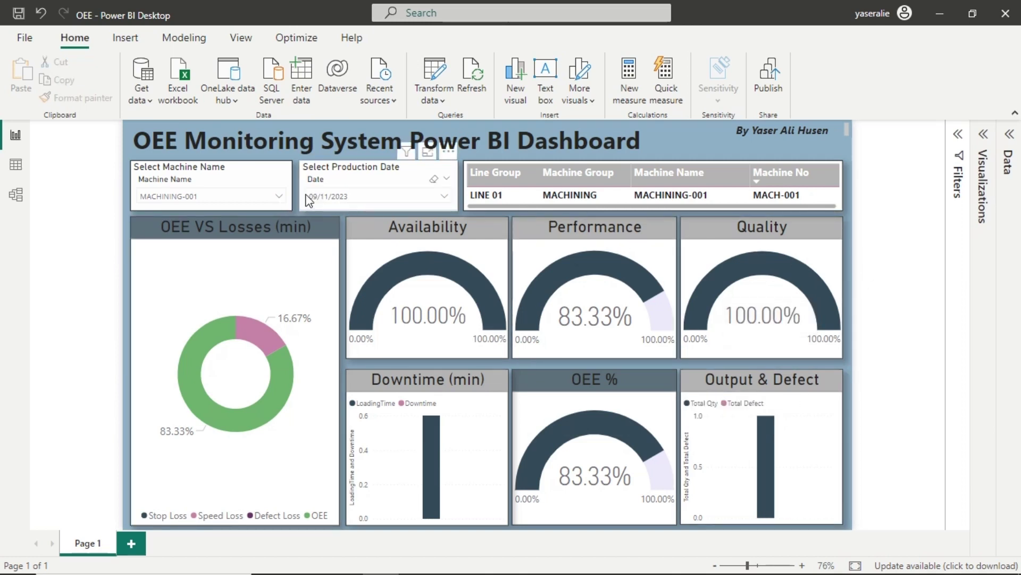
- Filter the dashboard to production date 10/11/2023 and review the updated visuals
{"action": "left_click", "coordinate": [278, 197]}
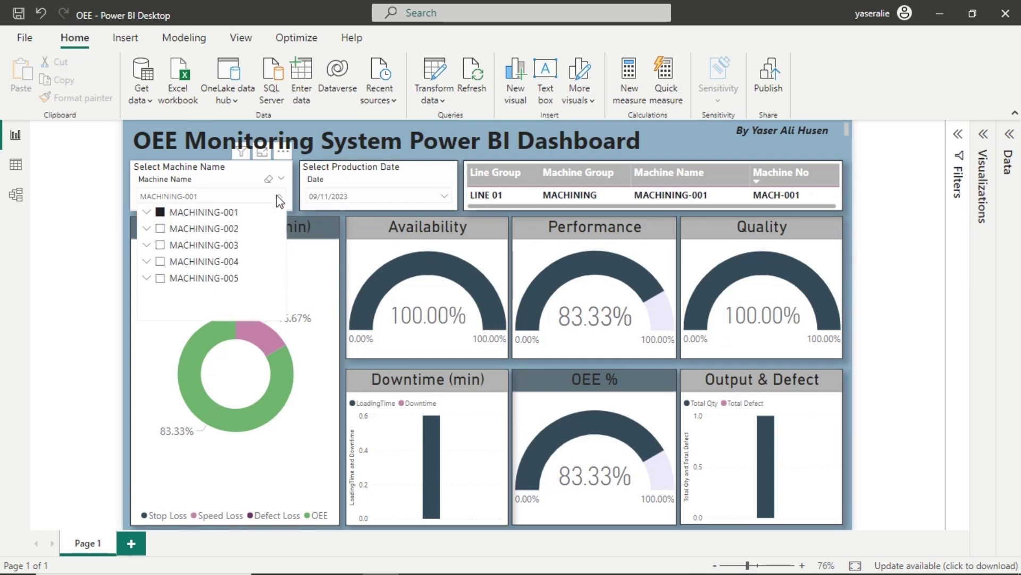
{"action": "left_click", "coordinate": [277, 198]}
{"action": "left_click", "coordinate": [445, 197]}
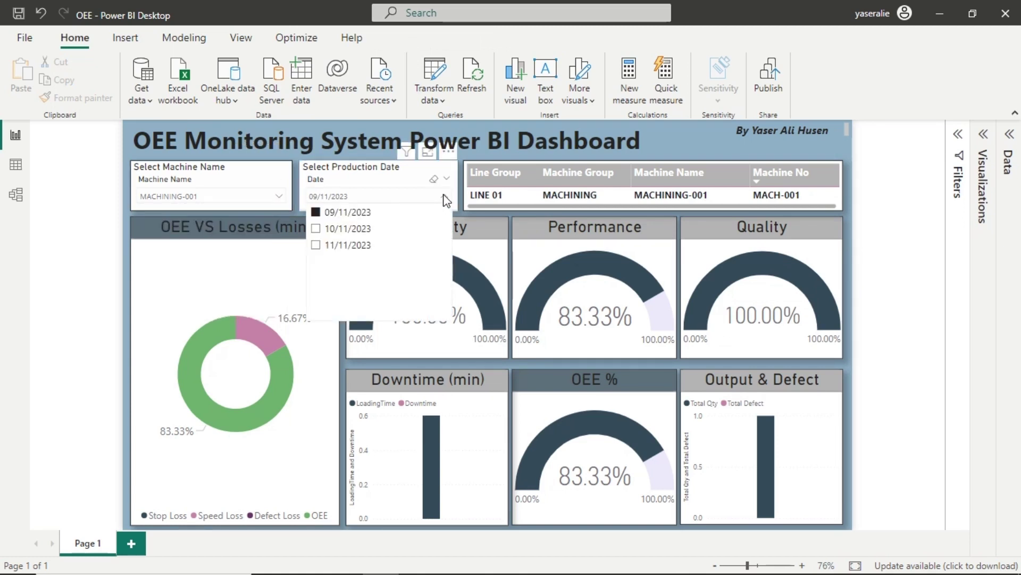
{"action": "left_click", "coordinate": [360, 230]}
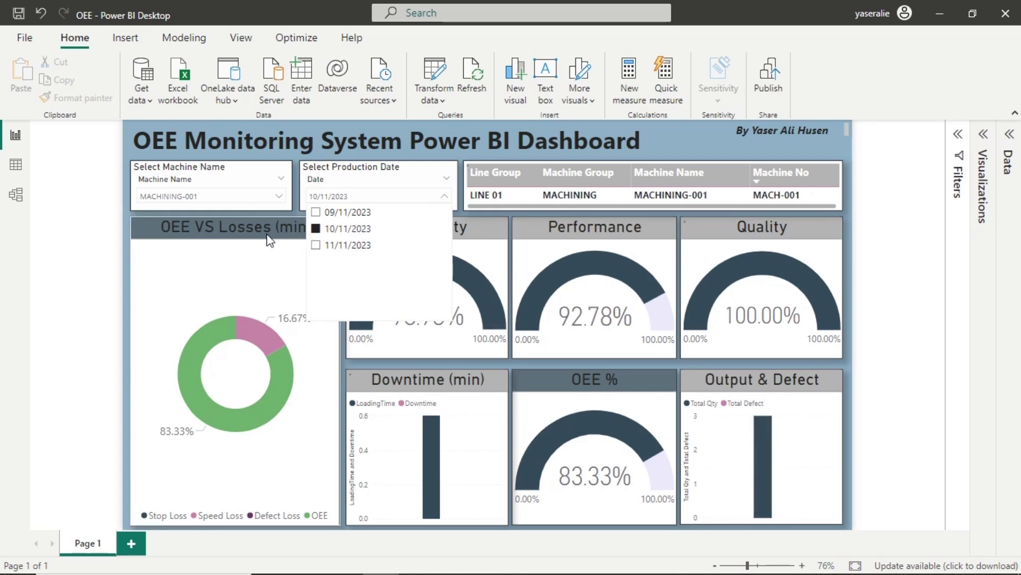
{"action": "left_click", "coordinate": [105, 244]}
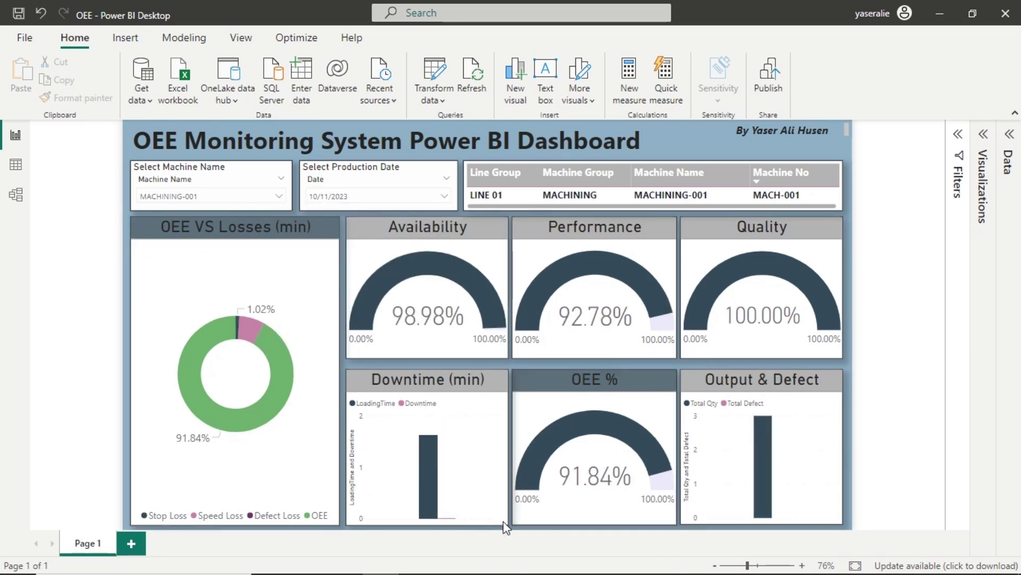
{"action": "mouse_move", "coordinate": [449, 523]}
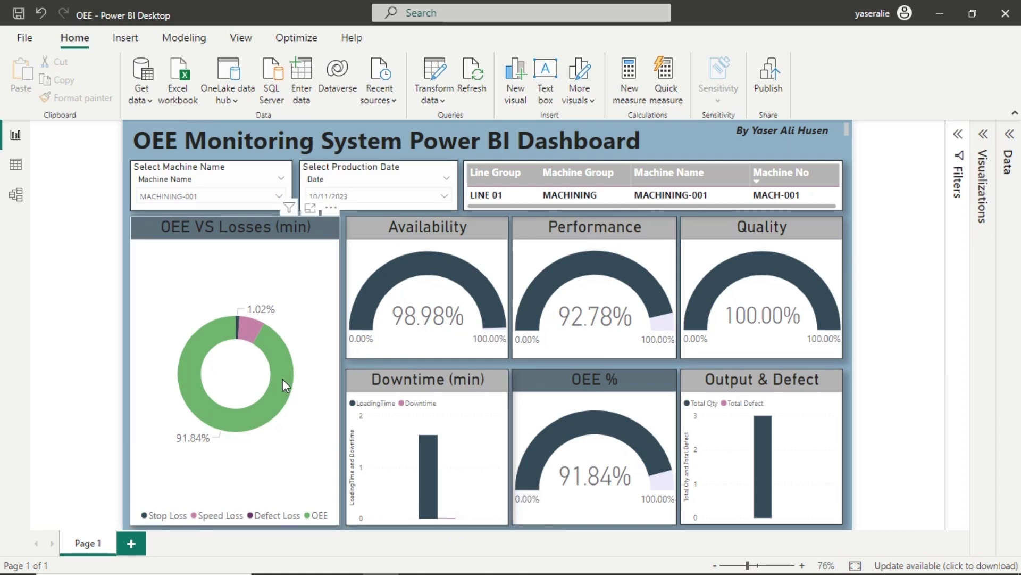
{"action": "mouse_move", "coordinate": [284, 384]}
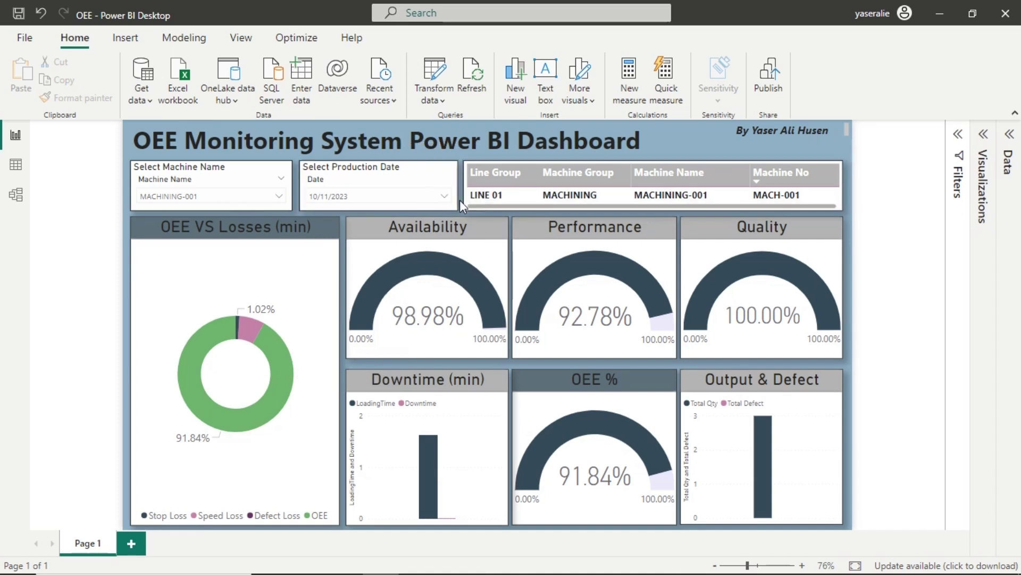
- Switch the production date filter to 11/11/2023 and check the donut chart breakdown
{"action": "left_click", "coordinate": [444, 198]}
{"action": "left_click", "coordinate": [351, 248]}
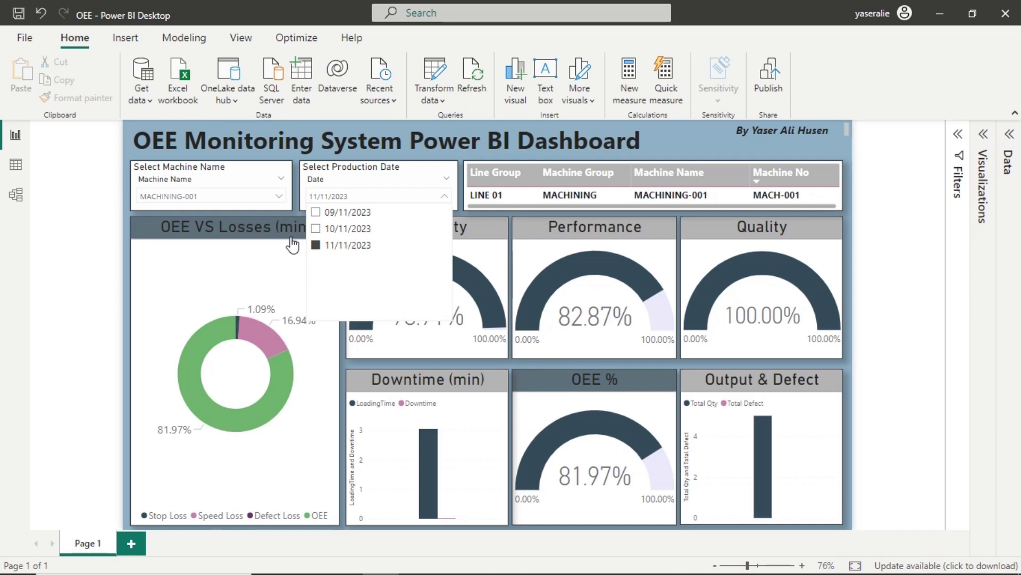
{"action": "left_click", "coordinate": [269, 266]}
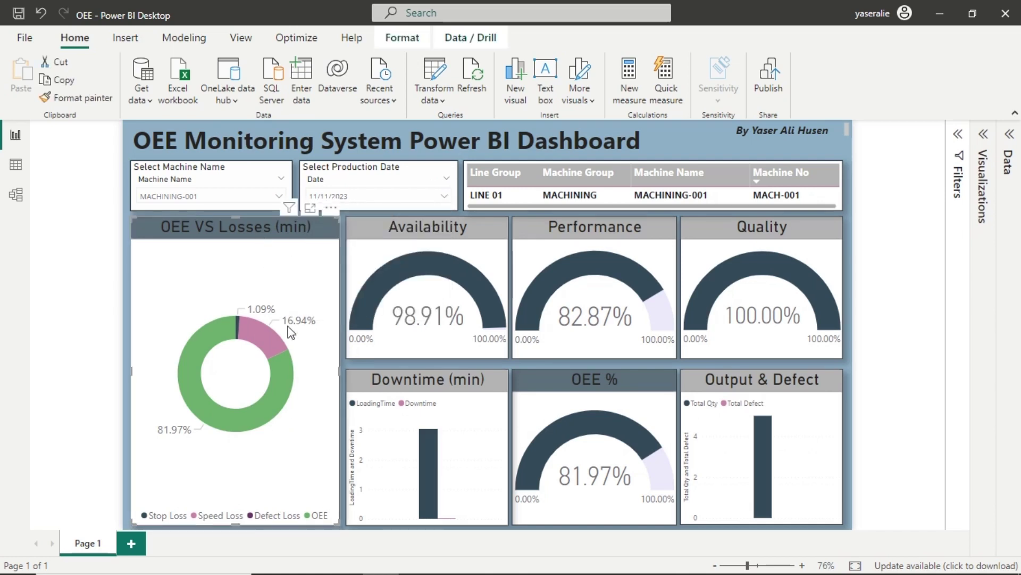
{"action": "mouse_move", "coordinate": [279, 380]}
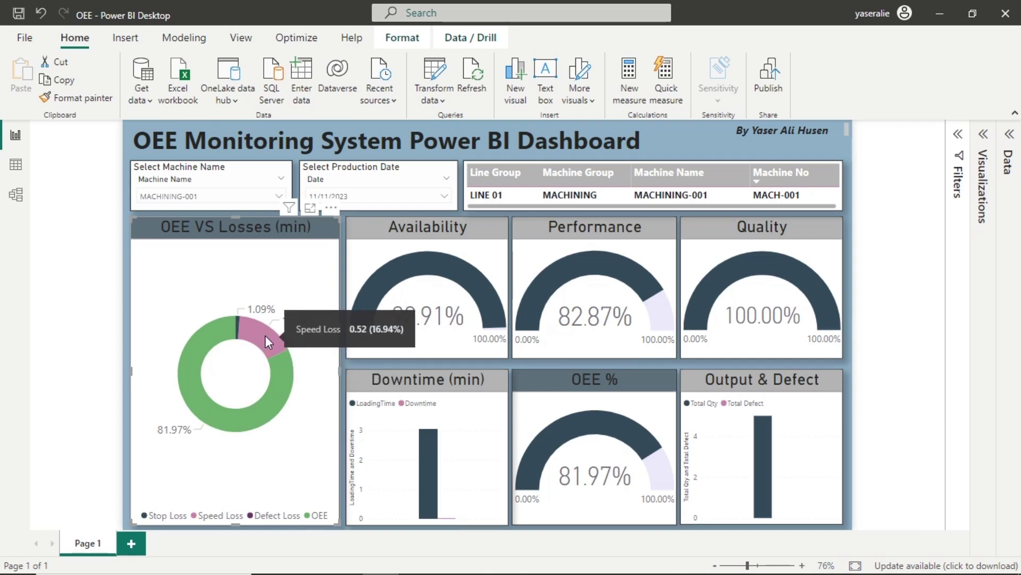
{"action": "left_click", "coordinate": [278, 196]}
- Filter the dashboard to MACHINING-002 and review its gauges and figures
{"action": "left_click", "coordinate": [231, 228]}
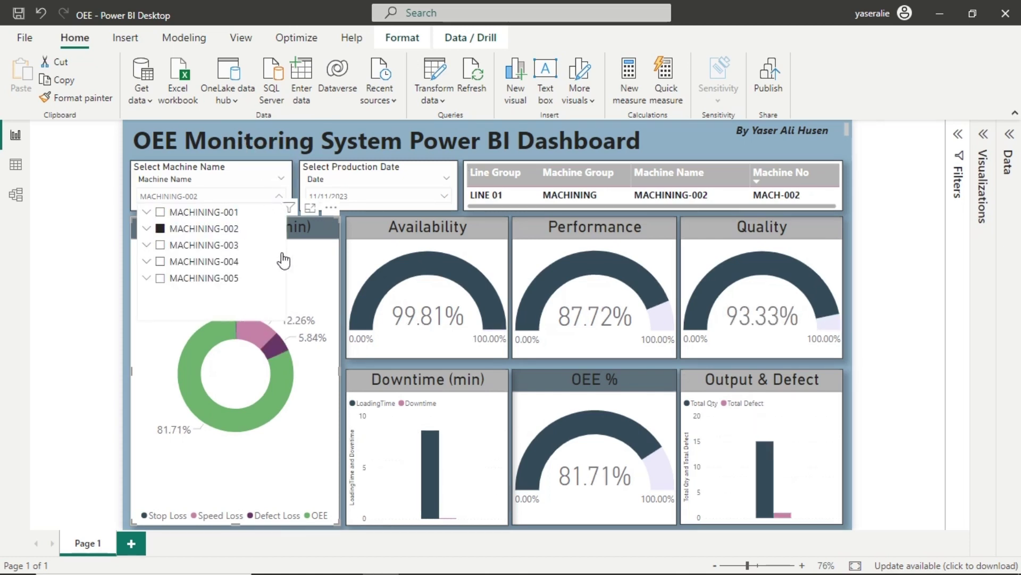
{"action": "left_click", "coordinate": [319, 272]}
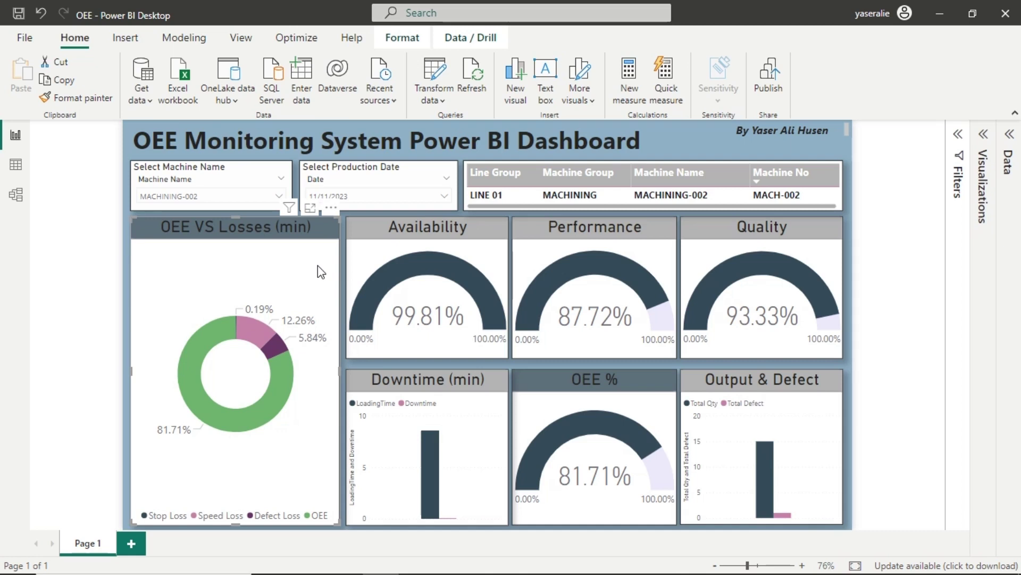
{"action": "mouse_move", "coordinate": [282, 346]}
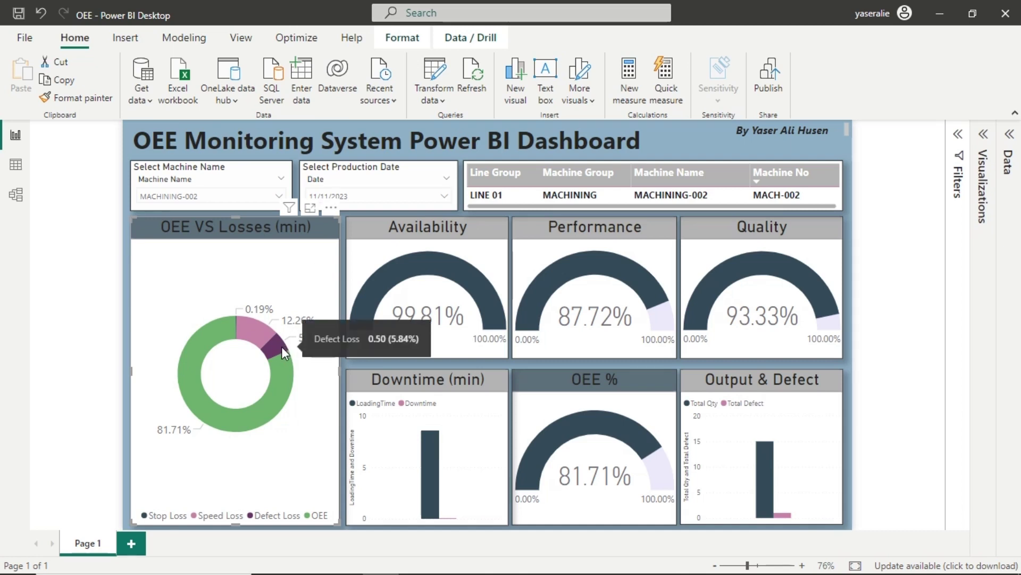
{"action": "mouse_move", "coordinate": [259, 330]}
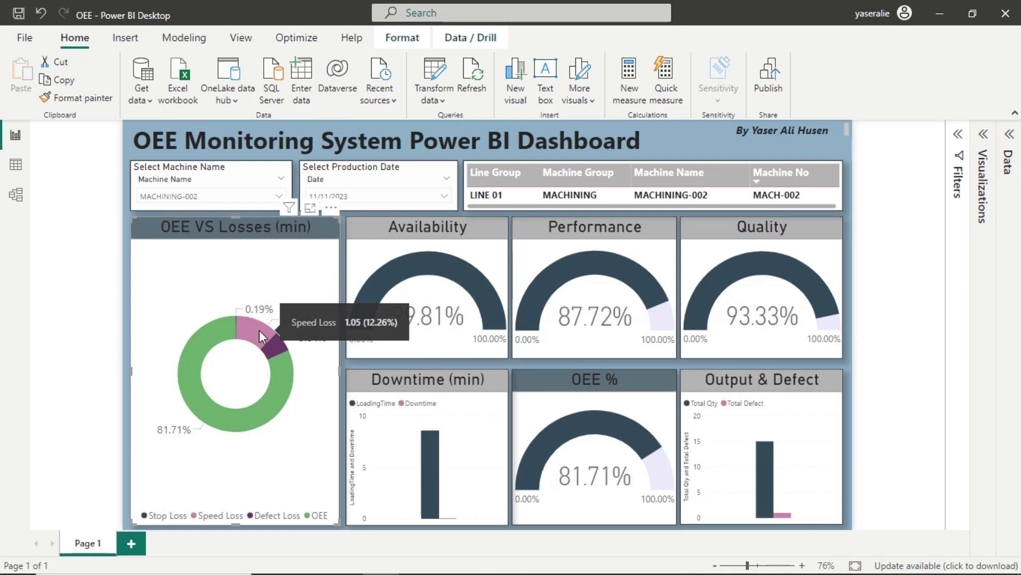
{"action": "mouse_move", "coordinate": [789, 521]}
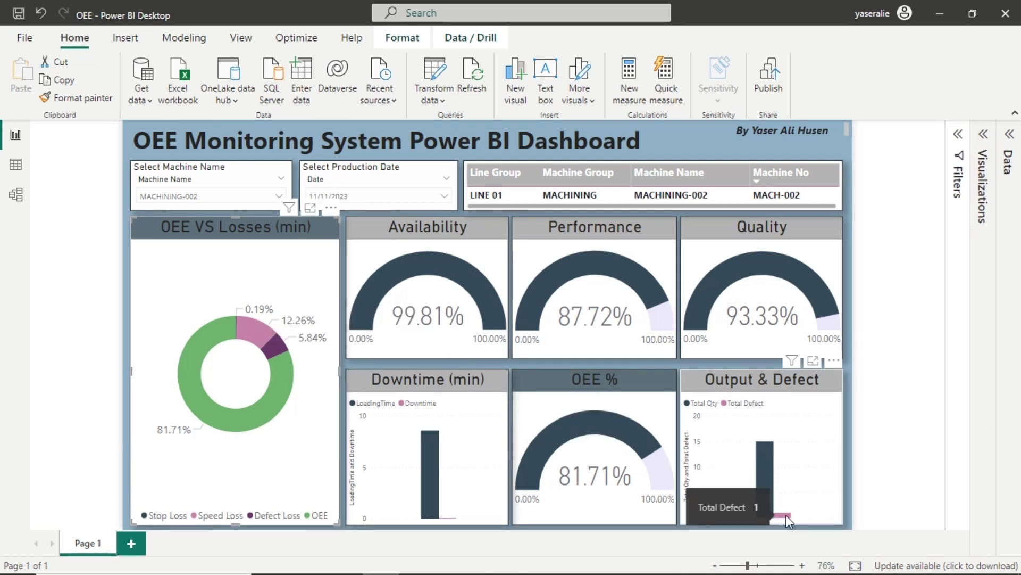
{"action": "mouse_move", "coordinate": [769, 457]}
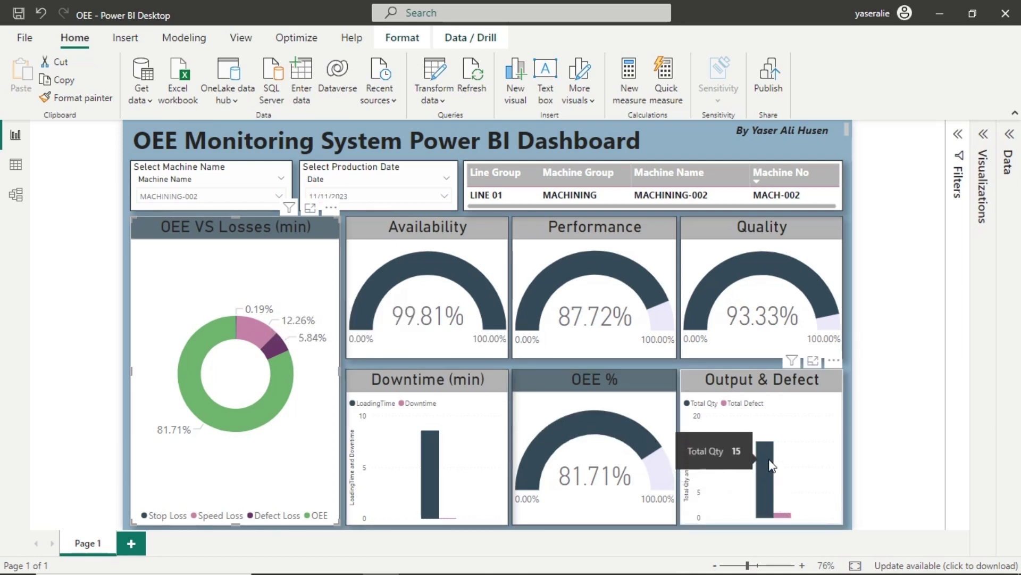
- Switch to MACHINING-003 and try 10/11/2023 before returning the date to 11/11/2023
{"action": "left_click", "coordinate": [278, 197]}
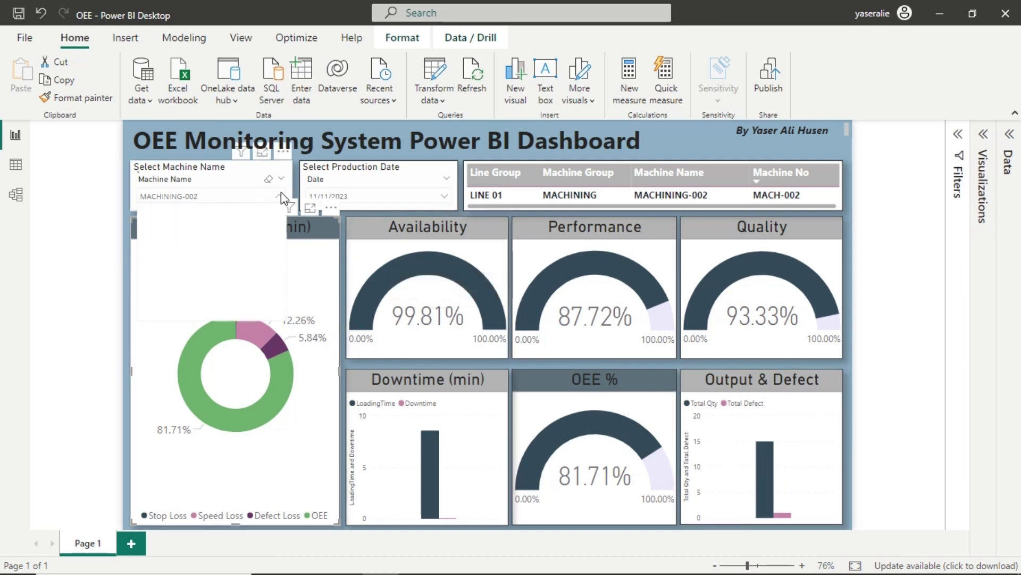
{"action": "left_click", "coordinate": [230, 249]}
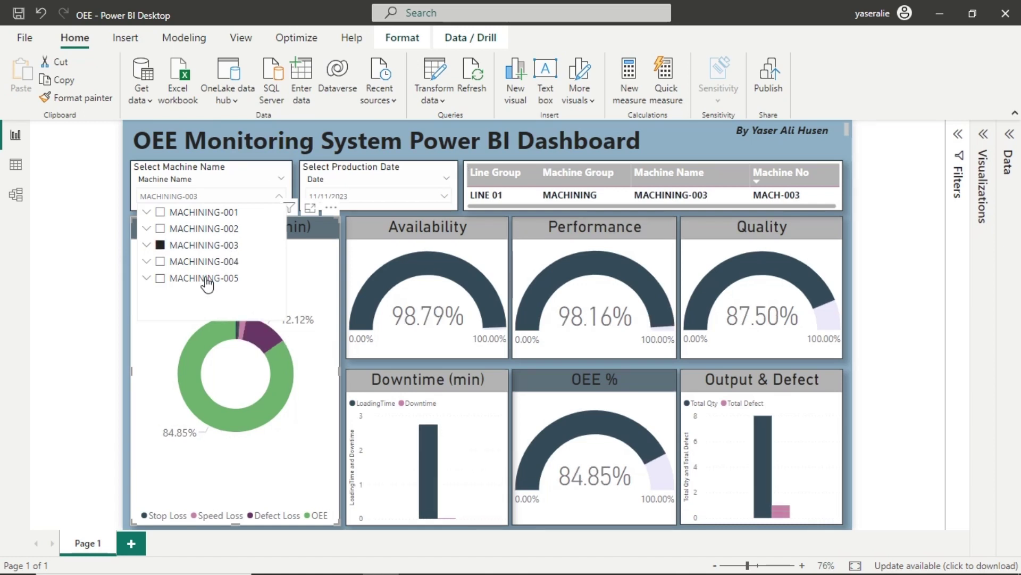
{"action": "left_click", "coordinate": [161, 336]}
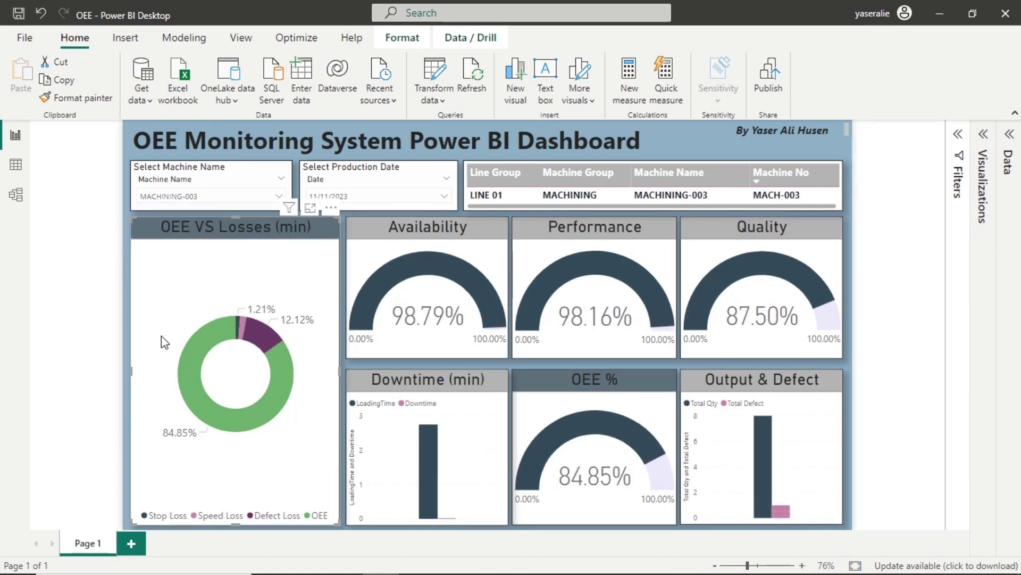
{"action": "mouse_move", "coordinate": [196, 397]}
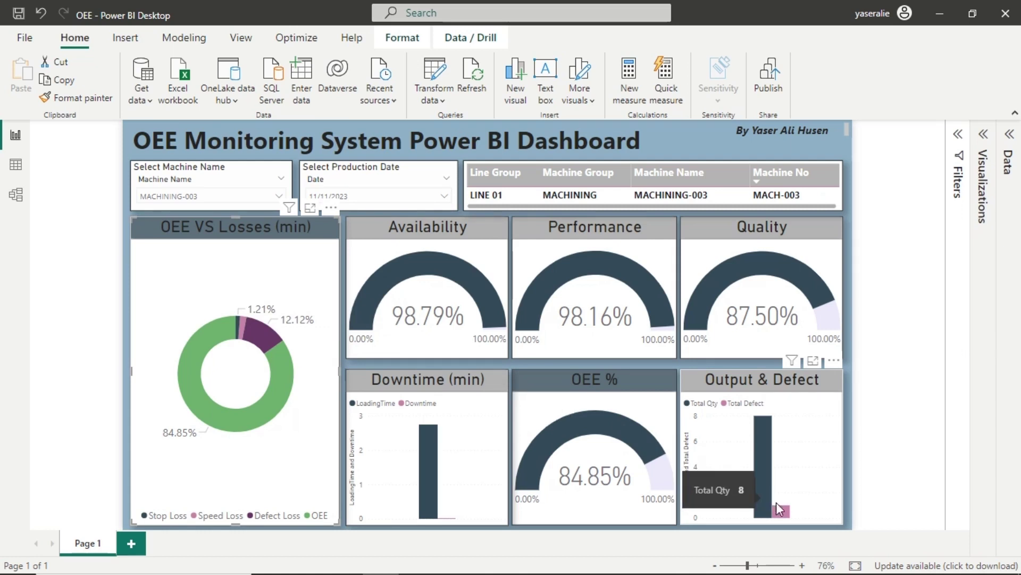
{"action": "mouse_move", "coordinate": [762, 473]}
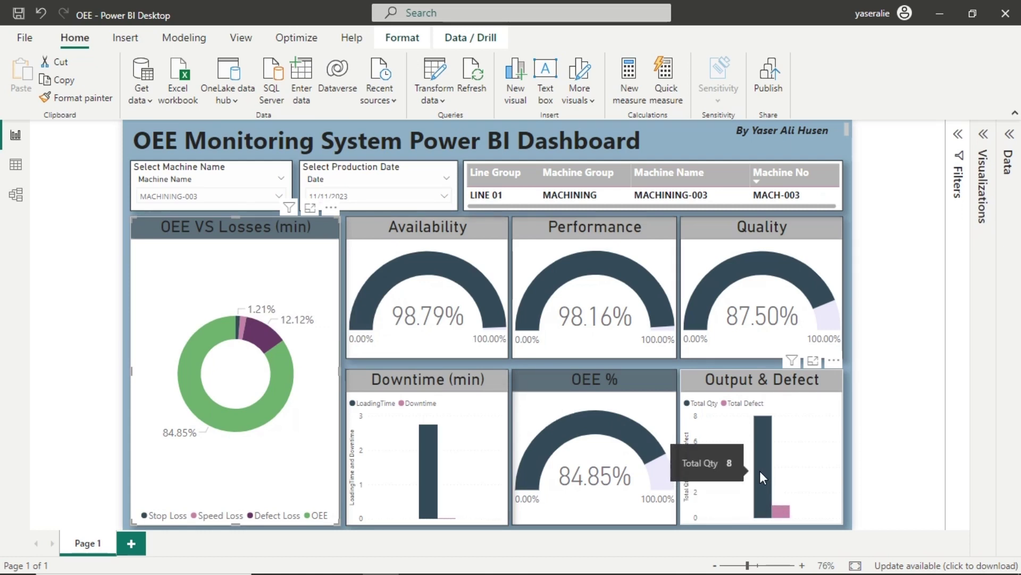
{"action": "left_click", "coordinate": [407, 196]}
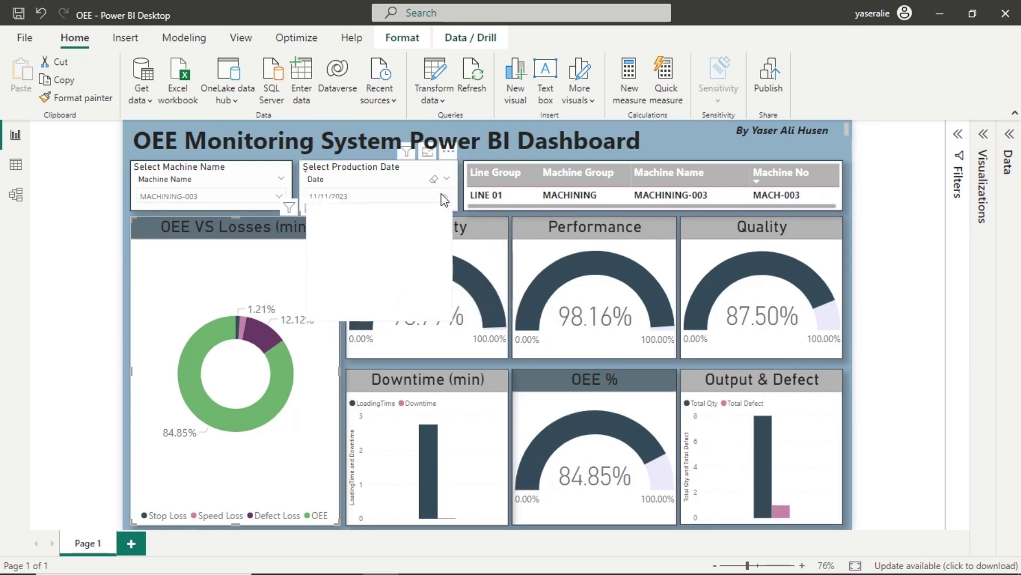
{"action": "left_click", "coordinate": [359, 230]}
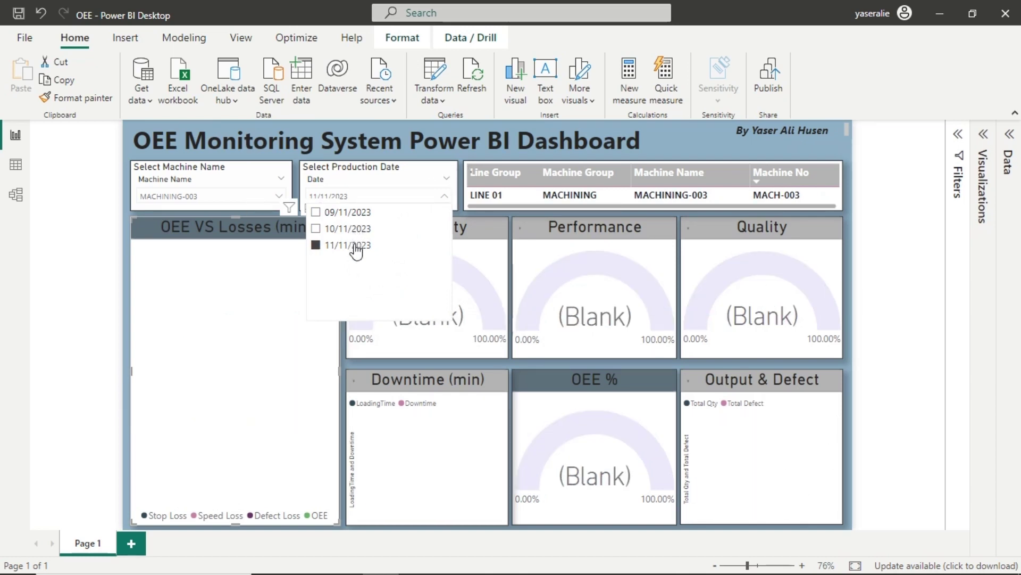
{"action": "left_click", "coordinate": [356, 247]}
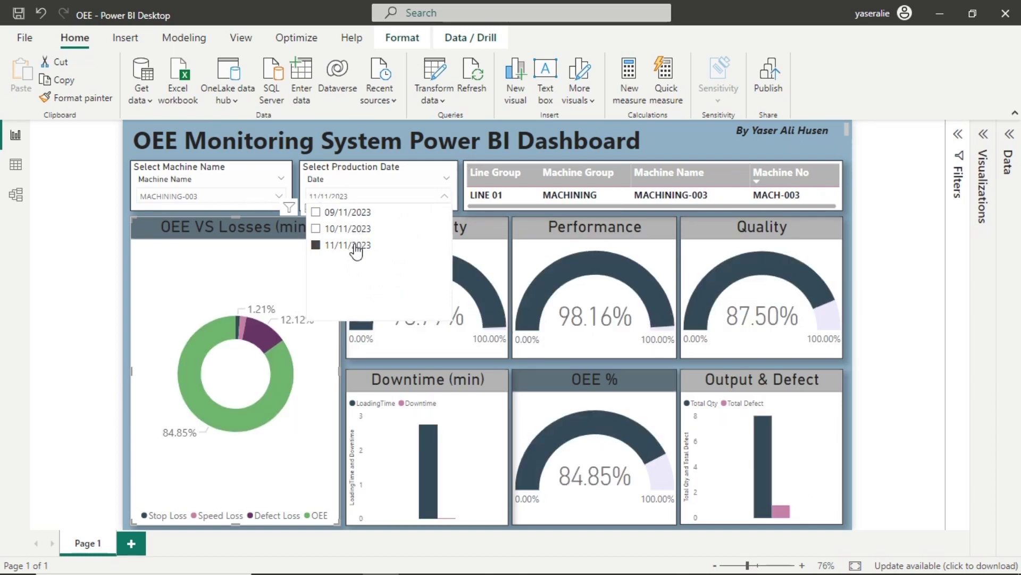
- Return to MACHINING-002 and step through 09/11, 10/11, ending on 11/11/2023
{"action": "left_click", "coordinate": [280, 195]}
{"action": "left_click", "coordinate": [237, 229]}
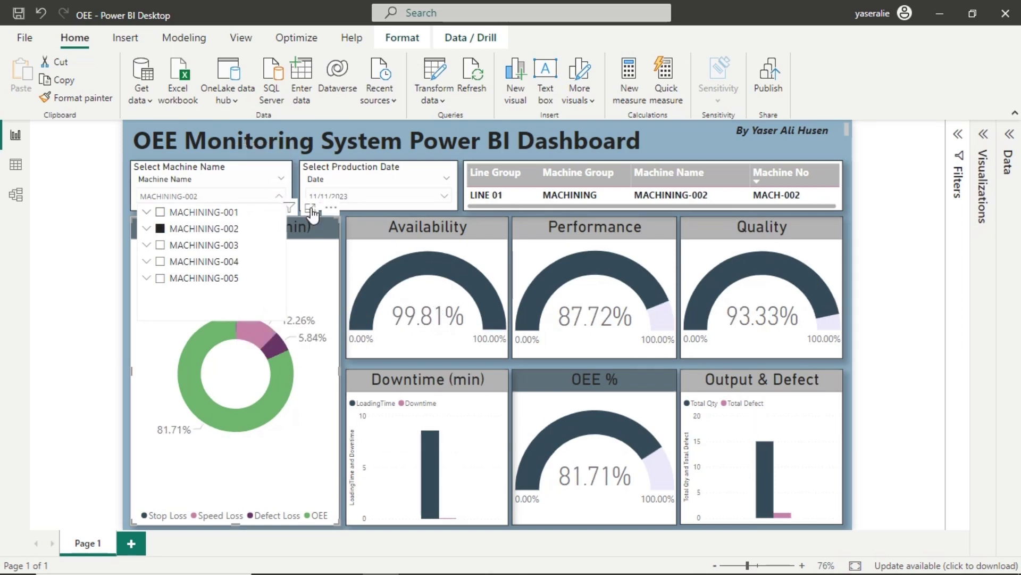
{"action": "left_click", "coordinate": [444, 196]}
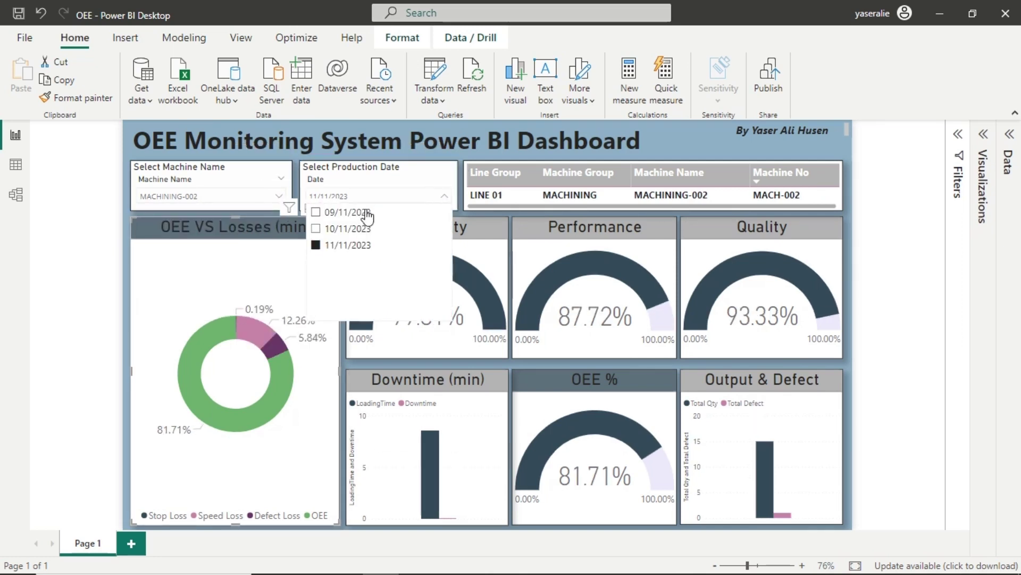
{"action": "left_click", "coordinate": [364, 213]}
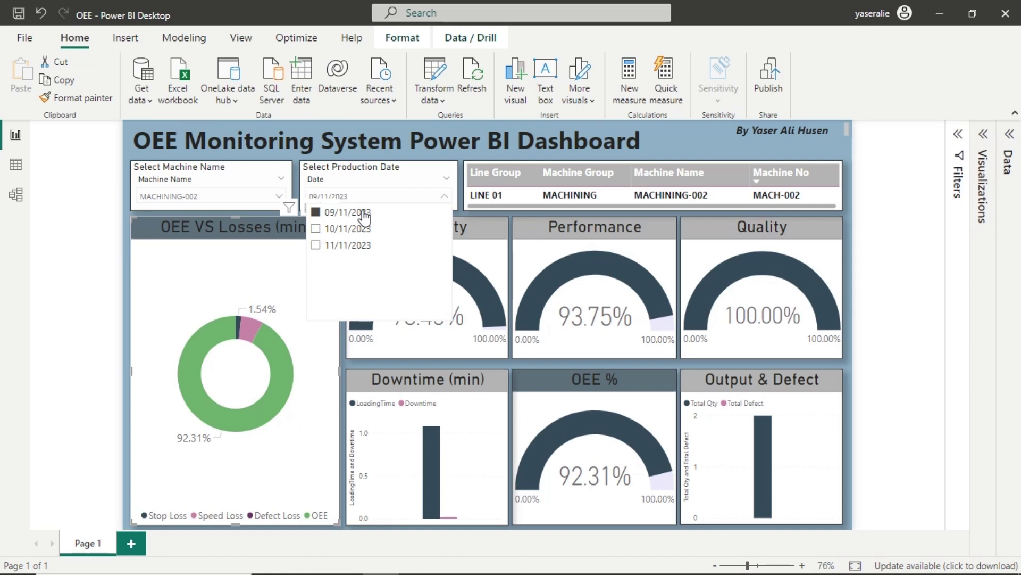
{"action": "left_click", "coordinate": [359, 231]}
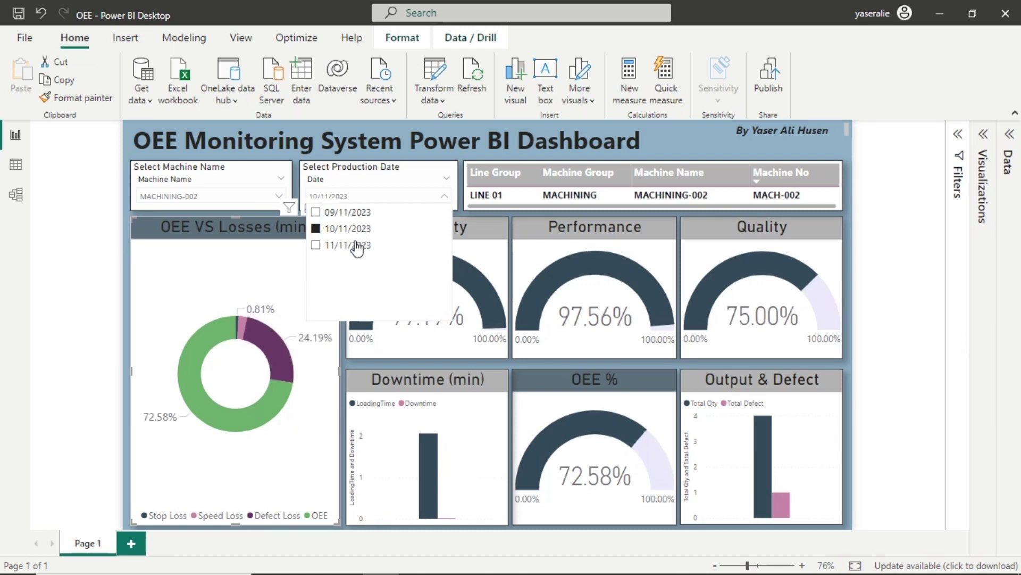
{"action": "left_click", "coordinate": [353, 246]}
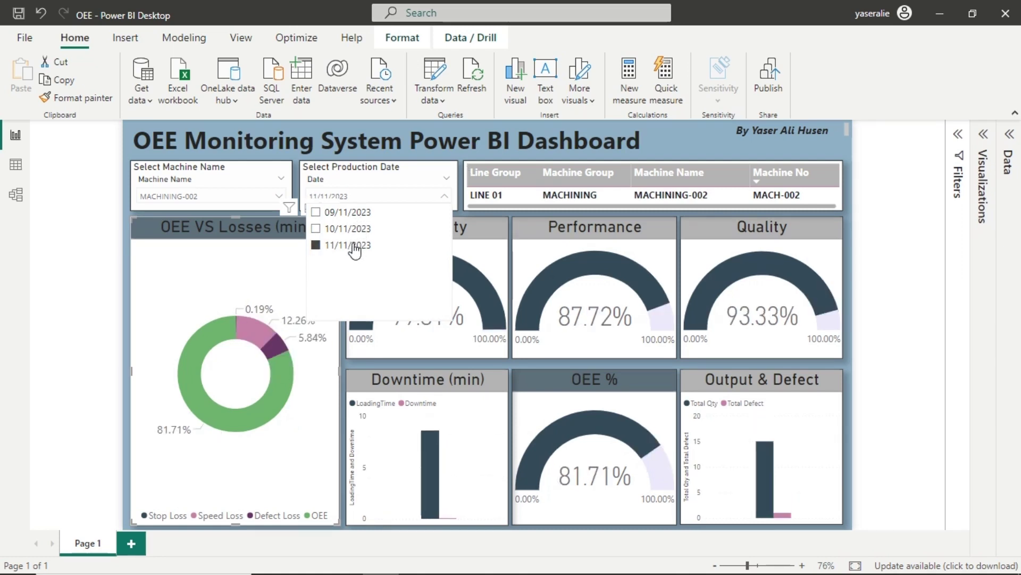
{"action": "left_click", "coordinate": [273, 266]}
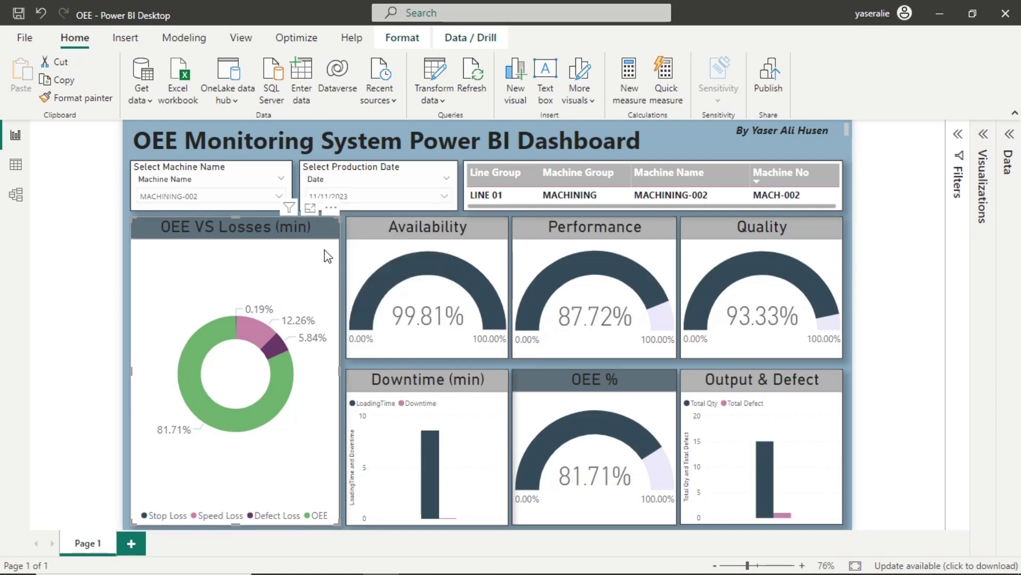
{"action": "left_click", "coordinate": [892, 248]}
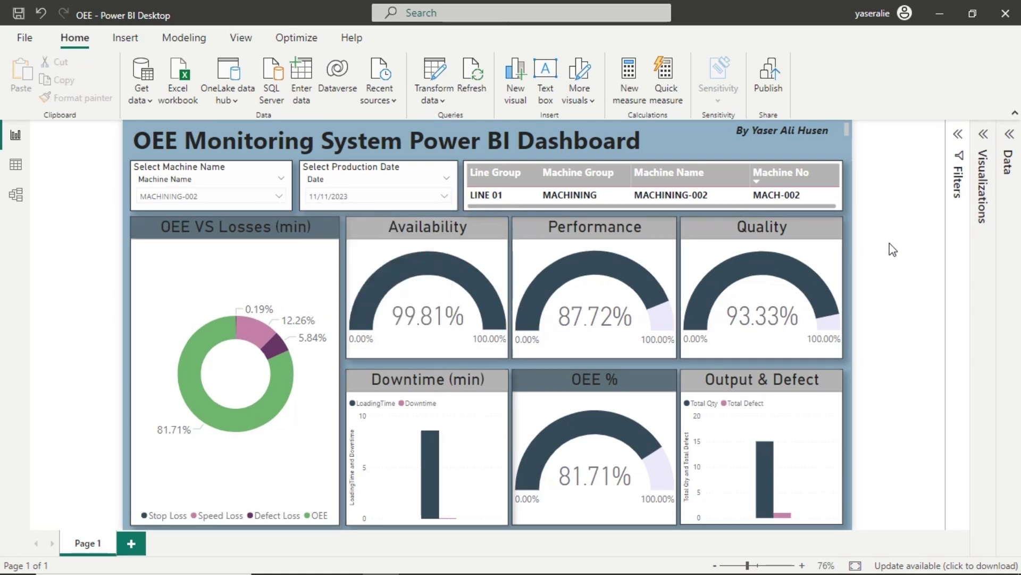
- Save and publish OEE.pbix to My workspace, replacing the existing dataset, then view it in Chrome
{"action": "left_click", "coordinate": [768, 85]}
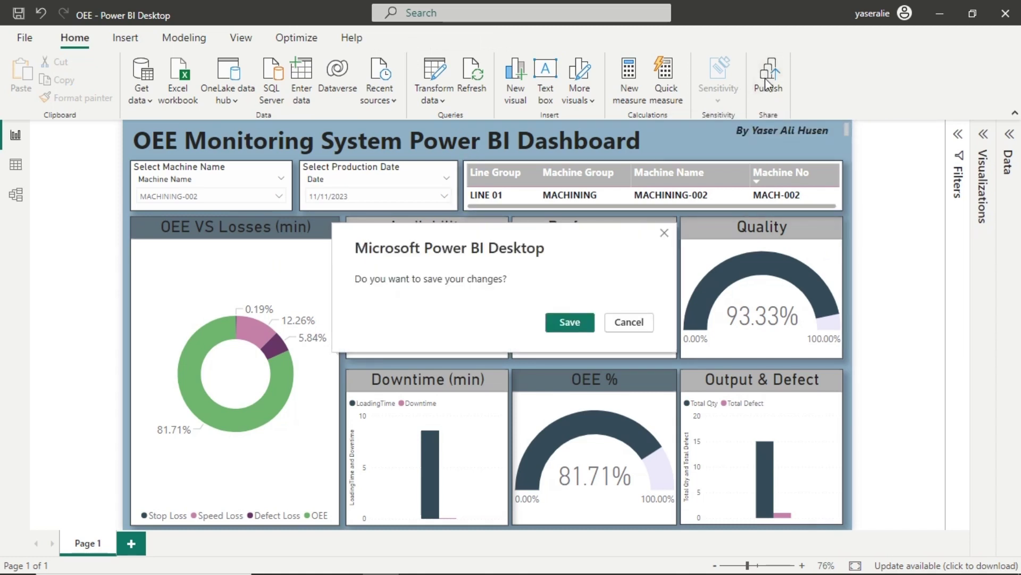
{"action": "left_click", "coordinate": [570, 323]}
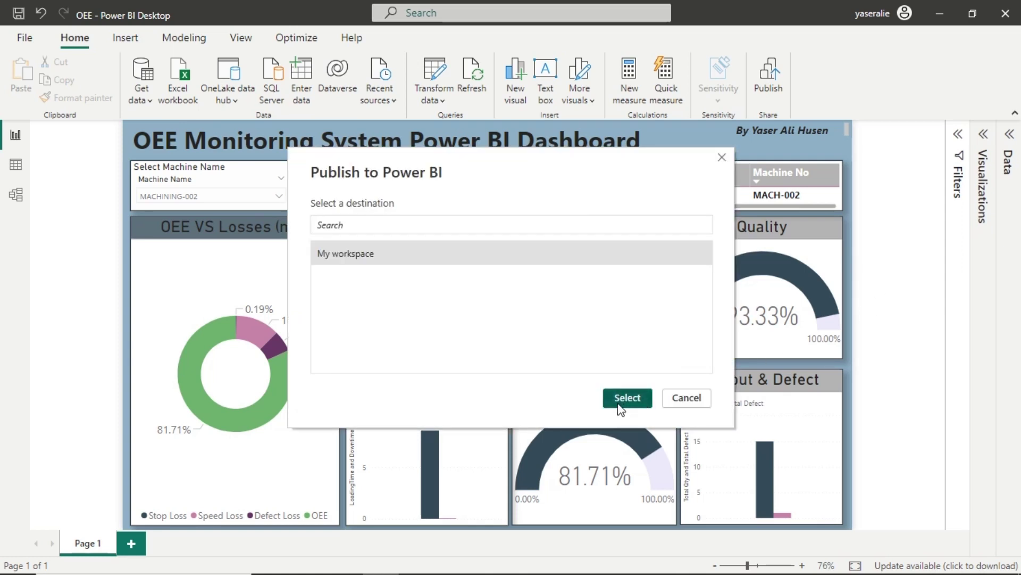
{"action": "left_click", "coordinate": [620, 407]}
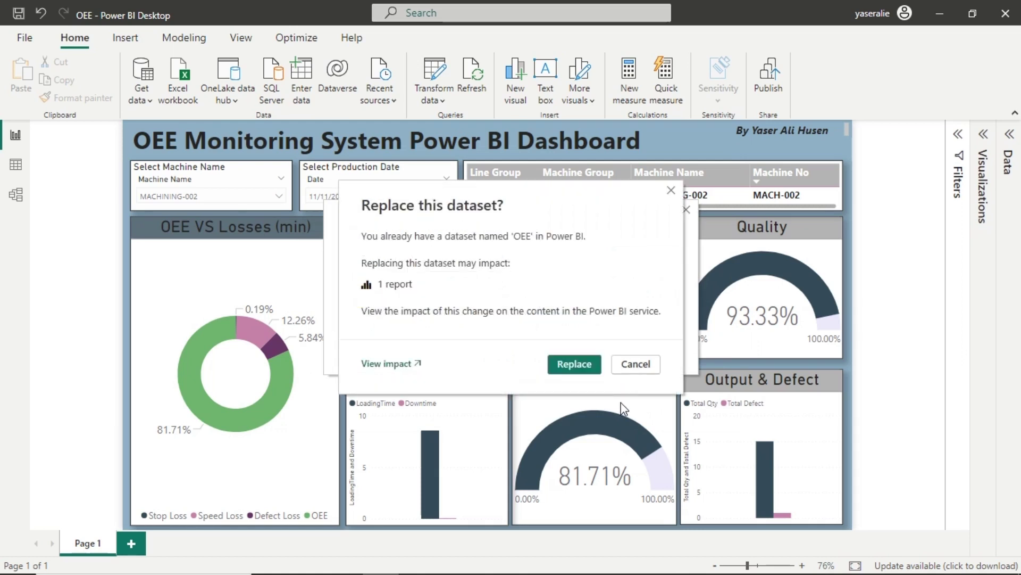
{"action": "left_click", "coordinate": [593, 366]}
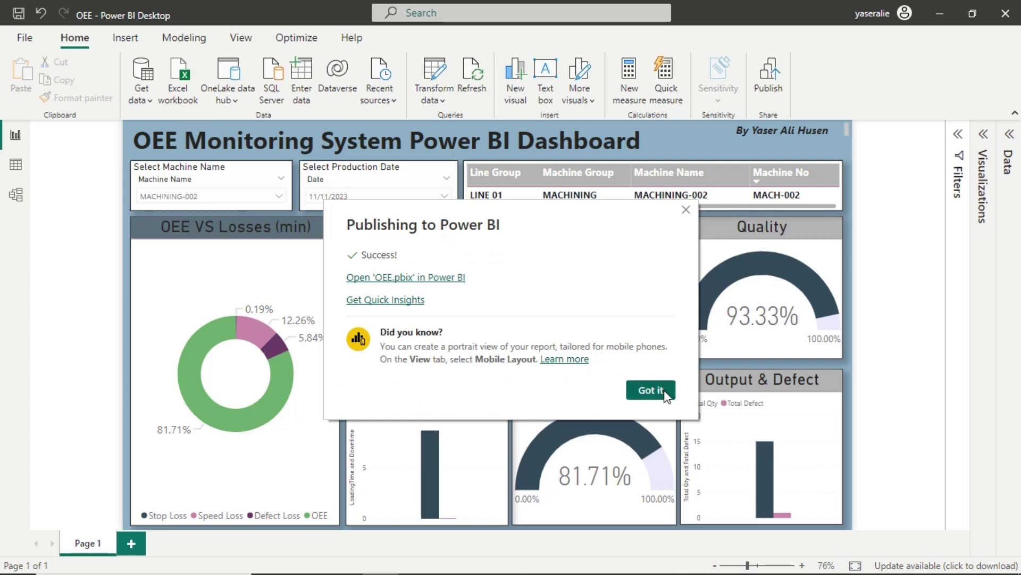
{"action": "left_click", "coordinate": [651, 390]}
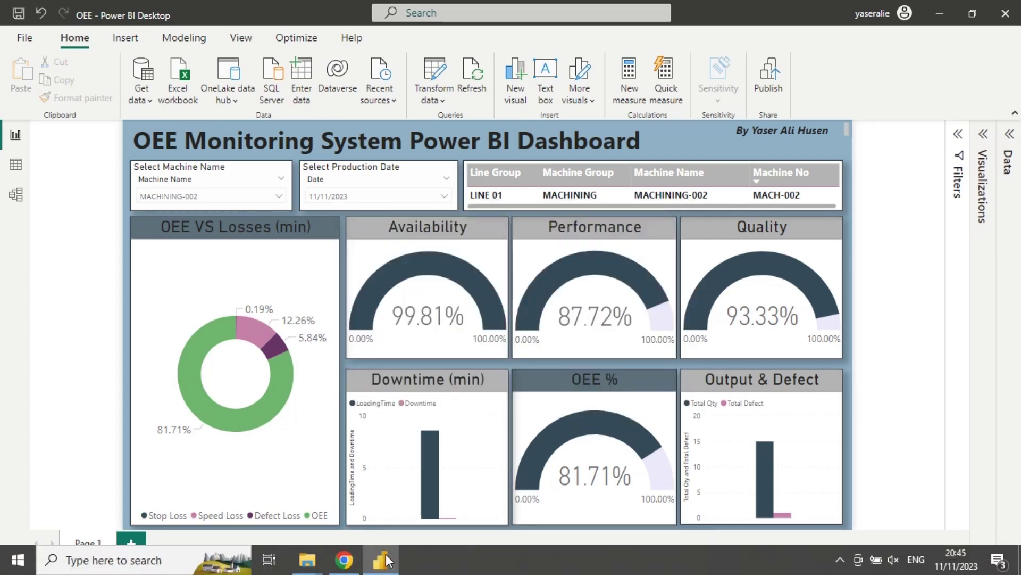
{"action": "left_click", "coordinate": [346, 561]}
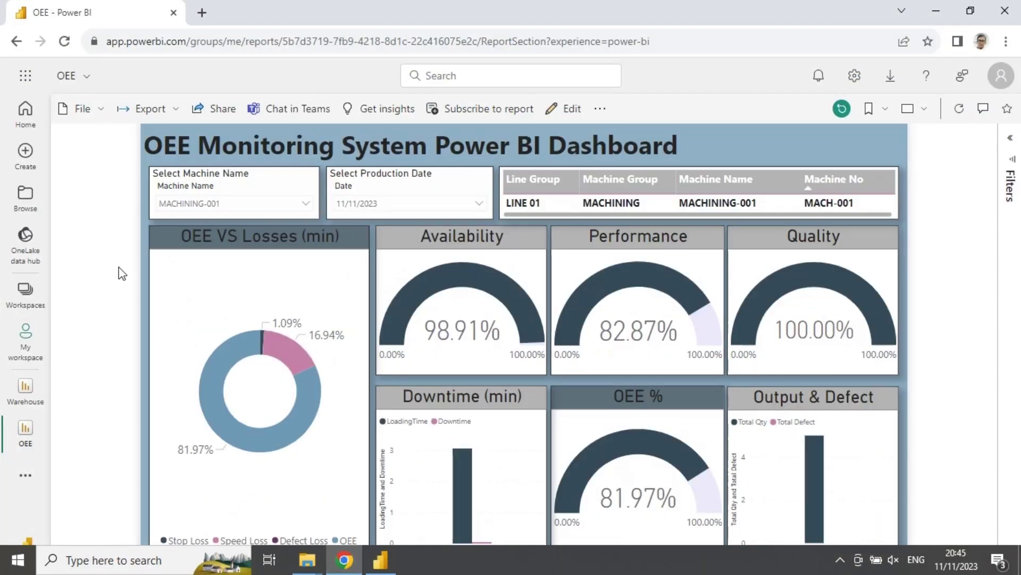
- Reload the published report and step through dates 09/11, 10/11, ending on 11/11/2023
{"action": "left_click", "coordinate": [63, 45]}
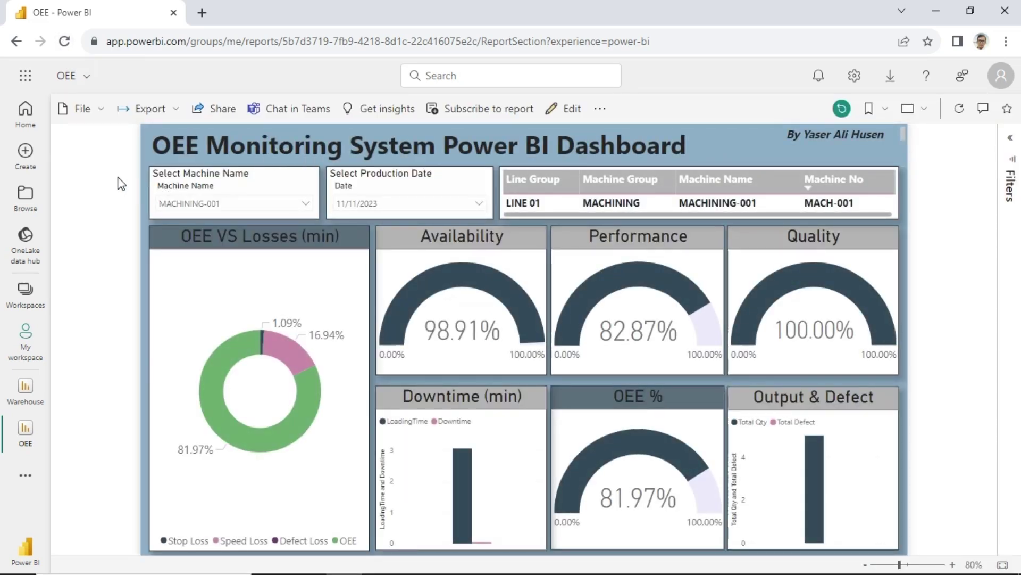
{"action": "left_click", "coordinate": [479, 205]}
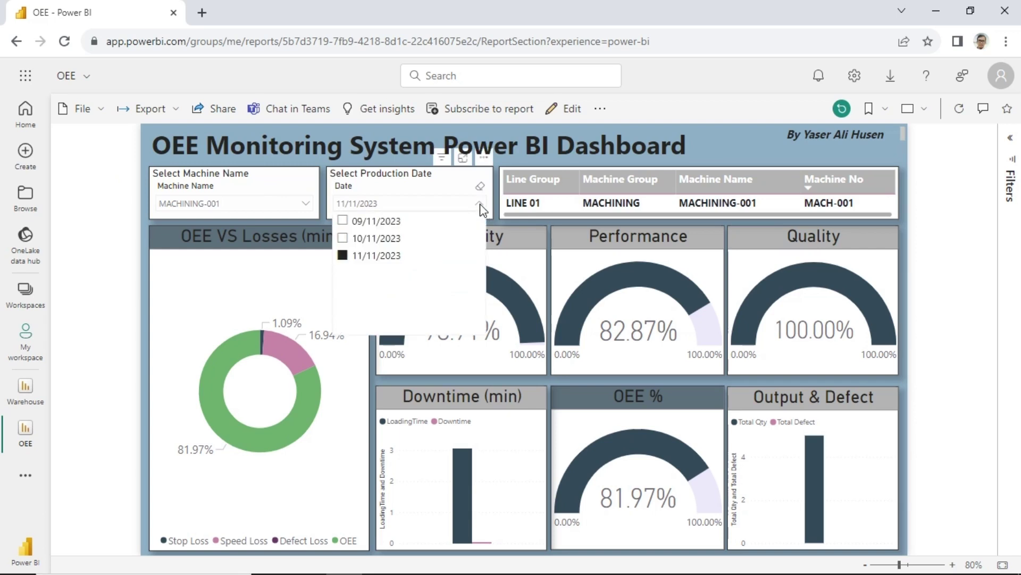
{"action": "left_click", "coordinate": [393, 222]}
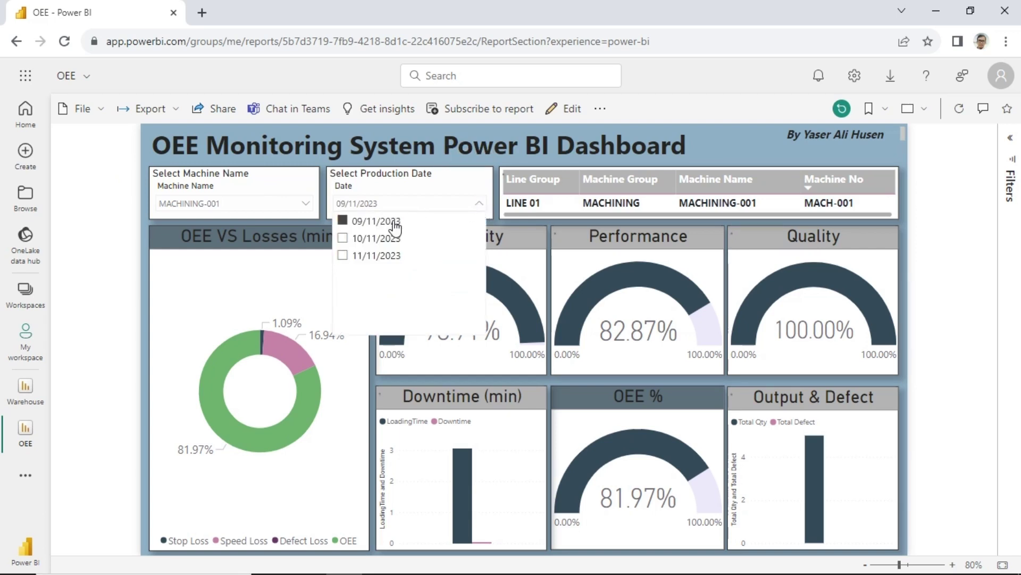
{"action": "left_click", "coordinate": [385, 238]}
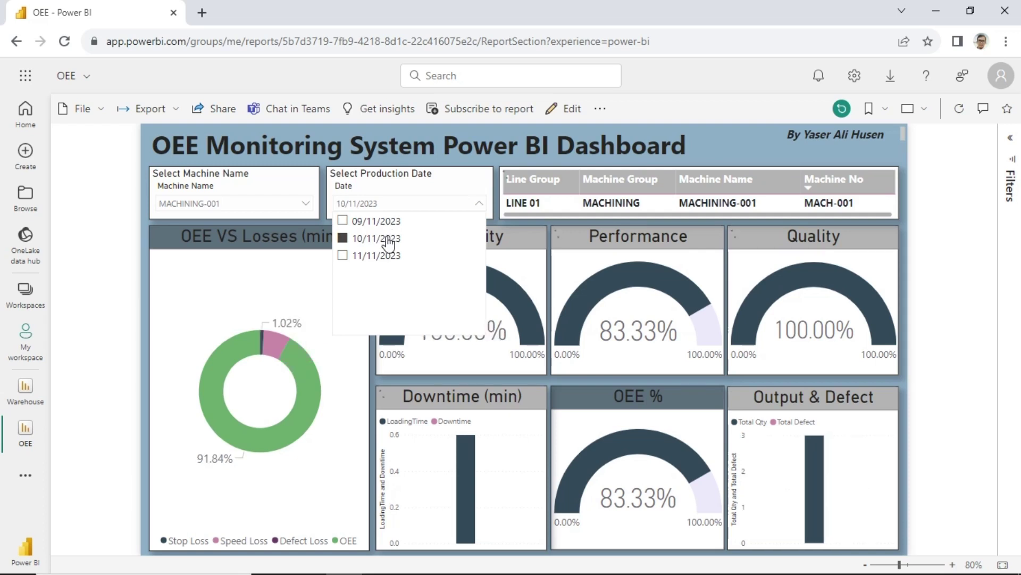
{"action": "left_click", "coordinate": [386, 256]}
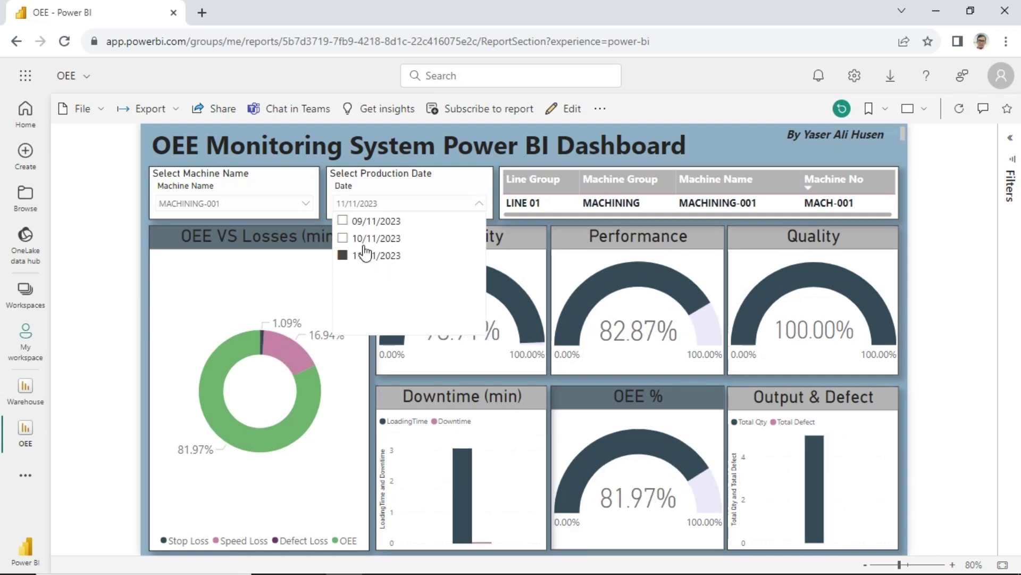
- Filter the Machine Name slicer to MACHINING-002, then to MACHINING-003
{"action": "left_click", "coordinate": [306, 204]}
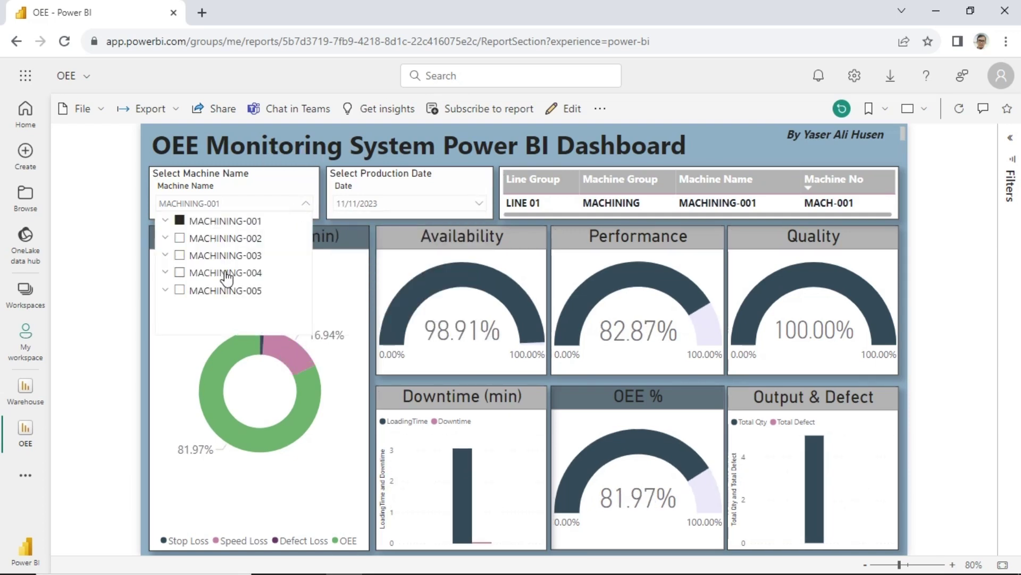
{"action": "left_click", "coordinate": [234, 240]}
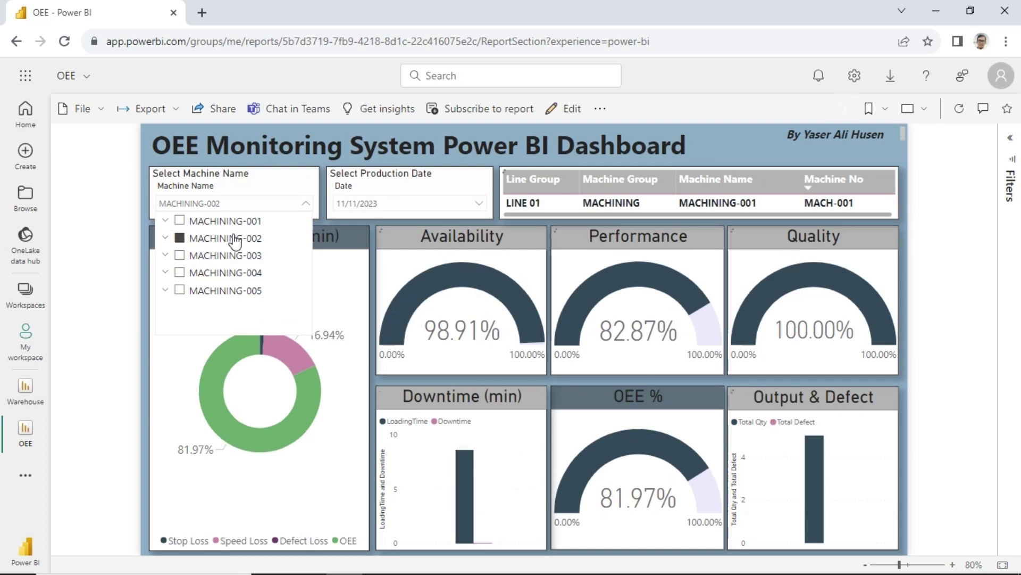
{"action": "left_click", "coordinate": [236, 255]}
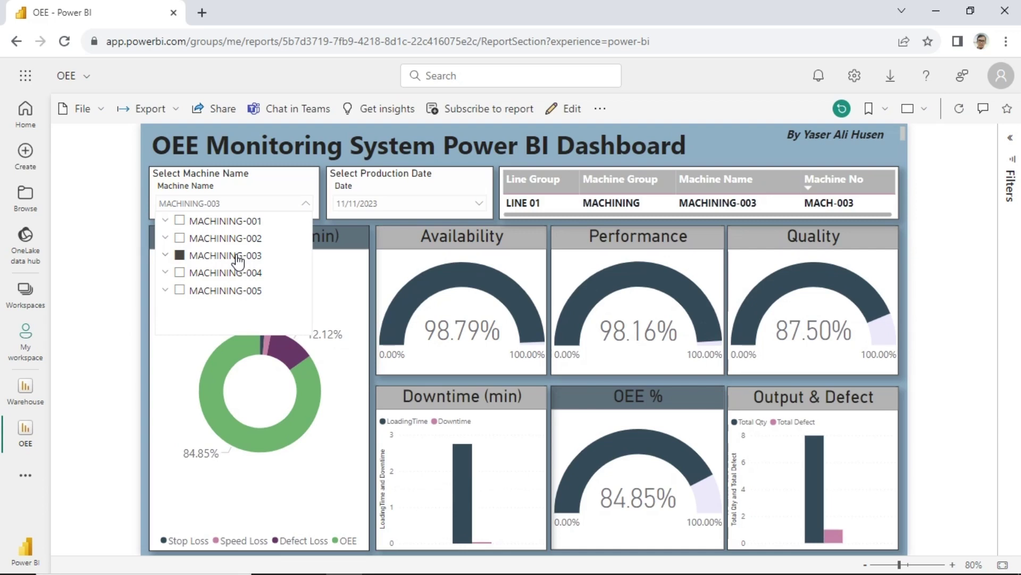
{"action": "left_click", "coordinate": [339, 277]}
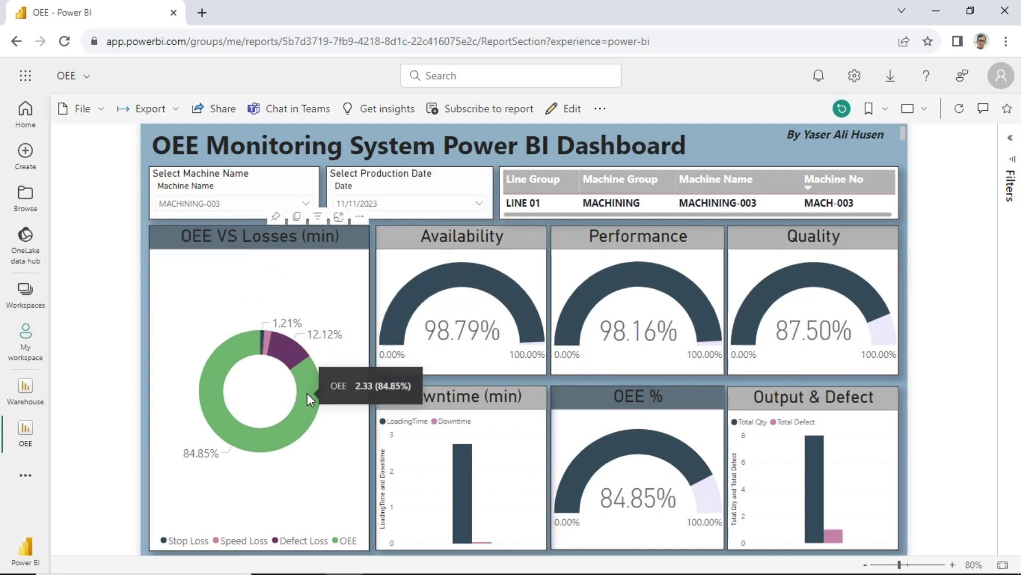
{"action": "mouse_move", "coordinate": [290, 355]}
{"action": "mouse_move", "coordinate": [266, 332]}
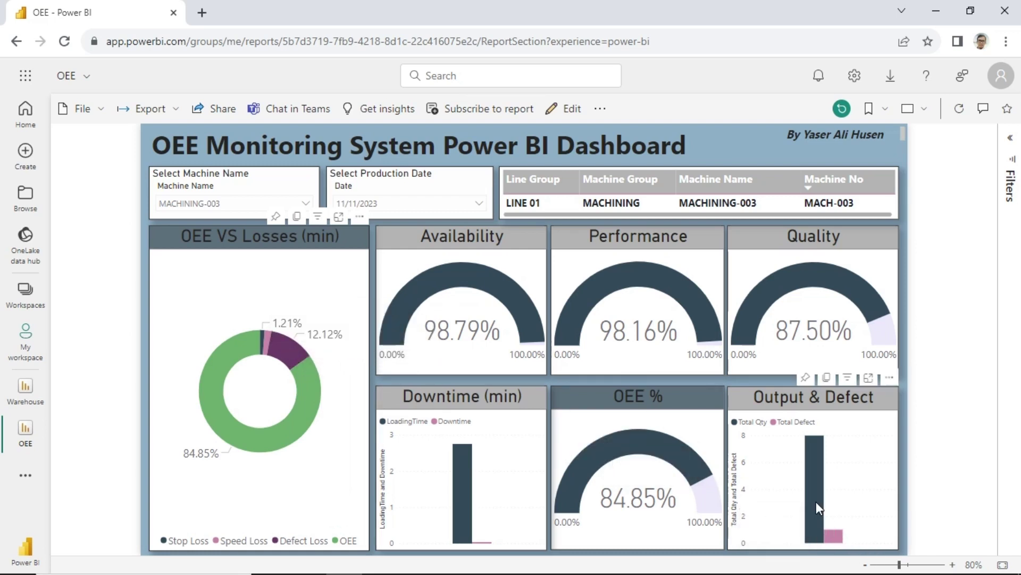
{"action": "mouse_move", "coordinate": [817, 502]}
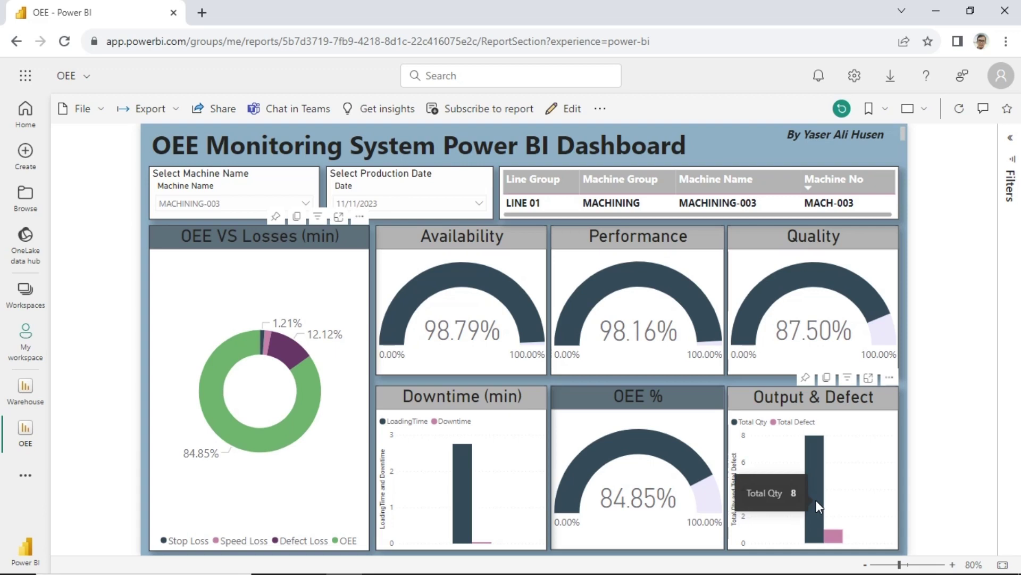
{"action": "mouse_move", "coordinate": [688, 472]}
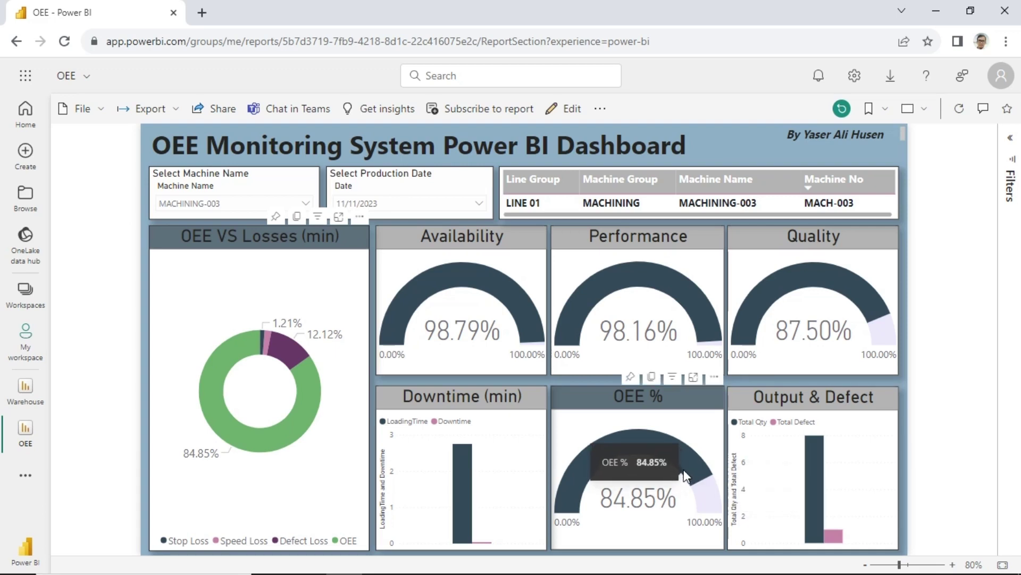
{"action": "mouse_move", "coordinate": [473, 458]}
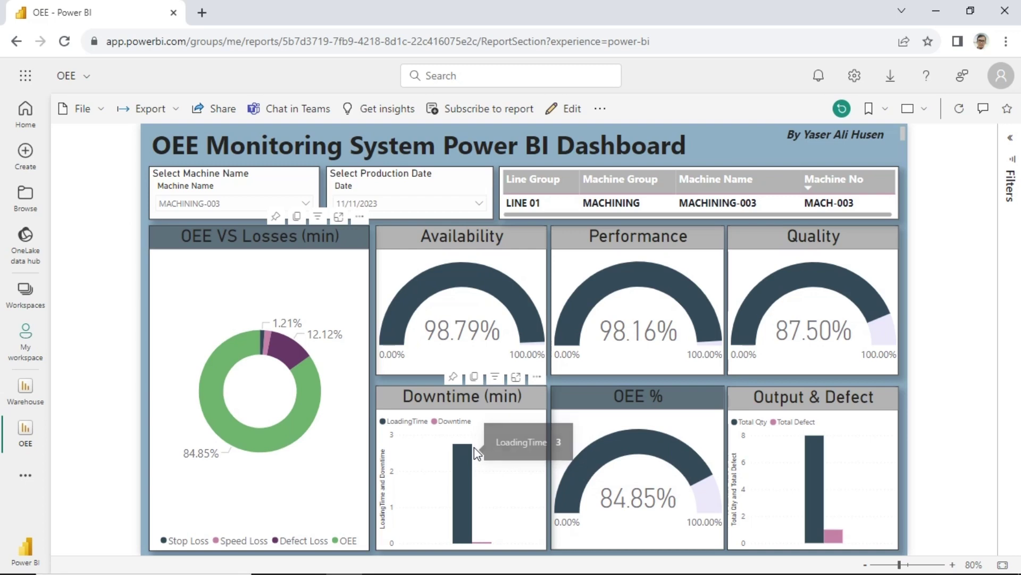
- Filter the report to MACHINING-002 on production date 09/11/2023
{"action": "left_click", "coordinate": [306, 203]}
{"action": "left_click", "coordinate": [238, 240]}
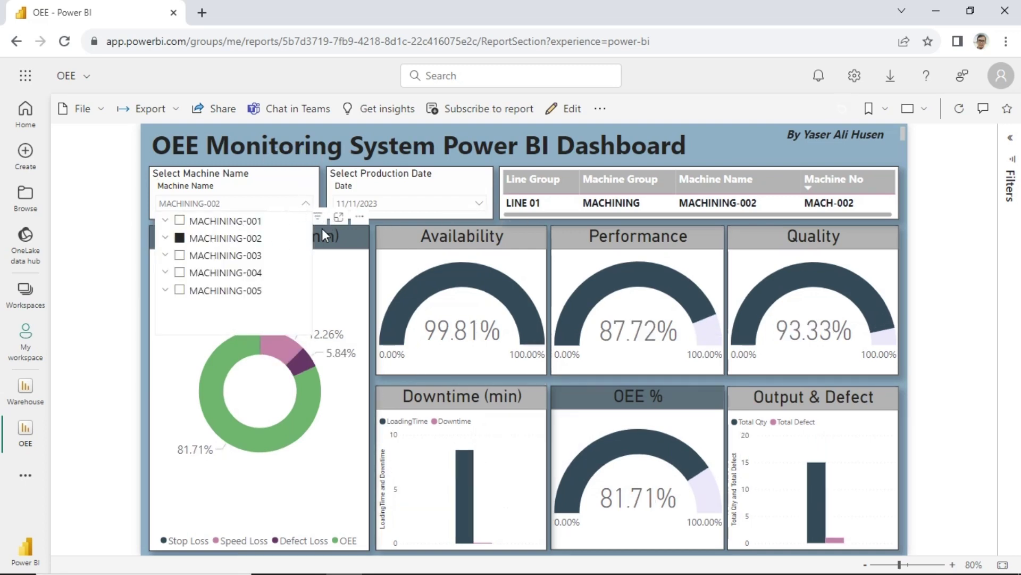
{"action": "left_click", "coordinate": [478, 203]}
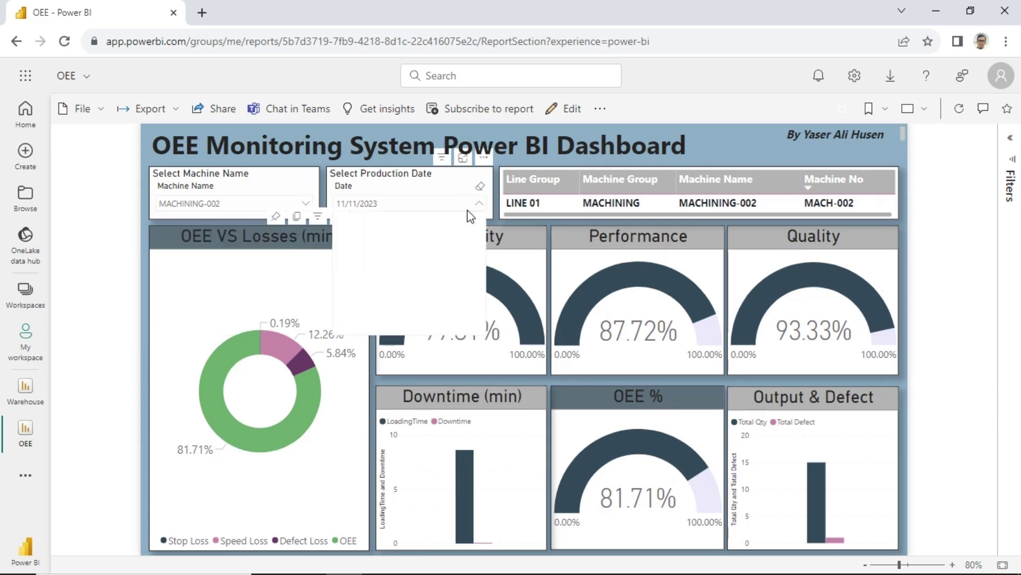
{"action": "left_click", "coordinate": [387, 224]}
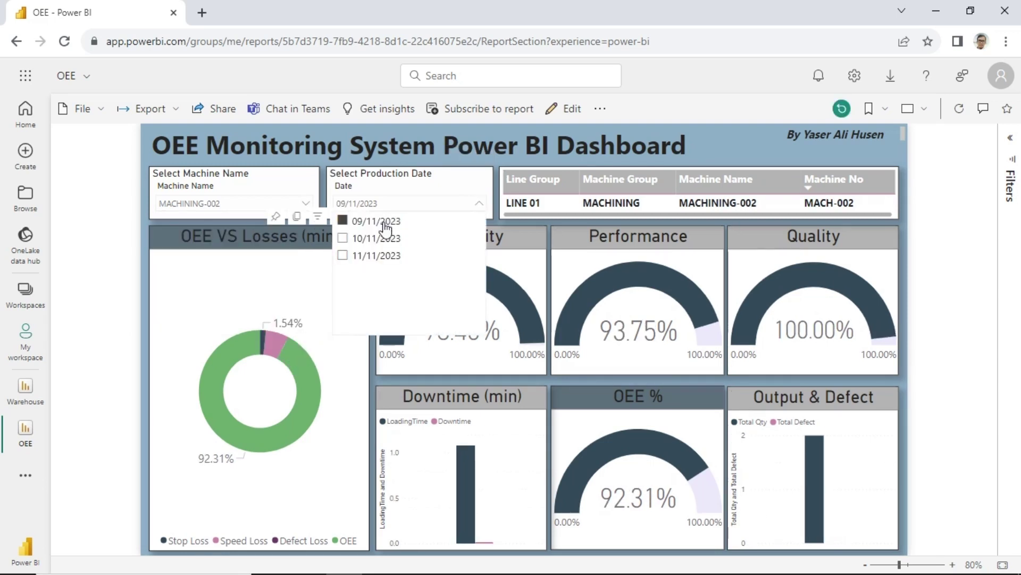
{"action": "left_click", "coordinate": [309, 266]}
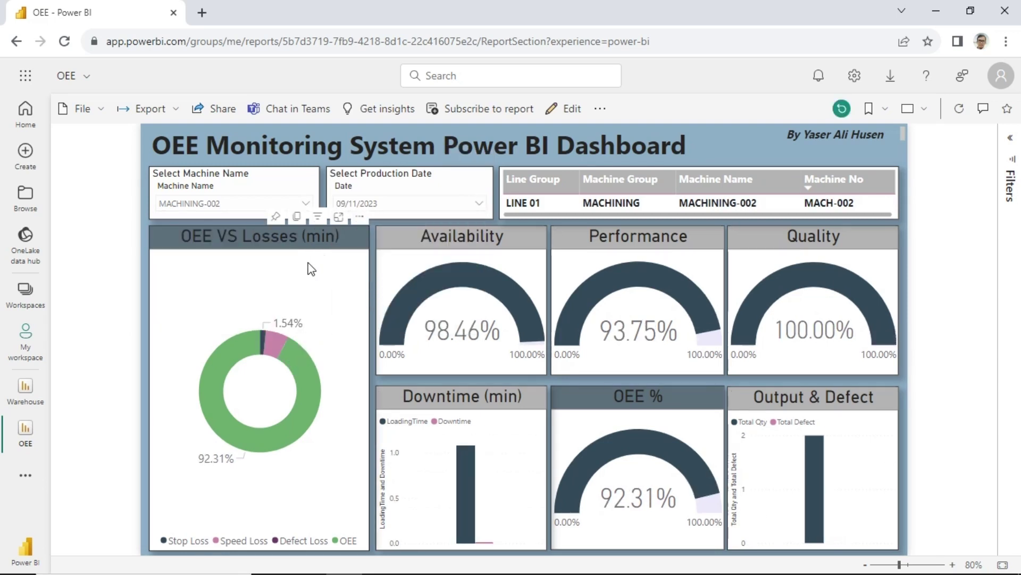
- Switch the date to 10/11/2023, then back to 11/11/2023 (81.71% OEE)
{"action": "left_click", "coordinate": [382, 206]}
{"action": "left_click", "coordinate": [373, 238]}
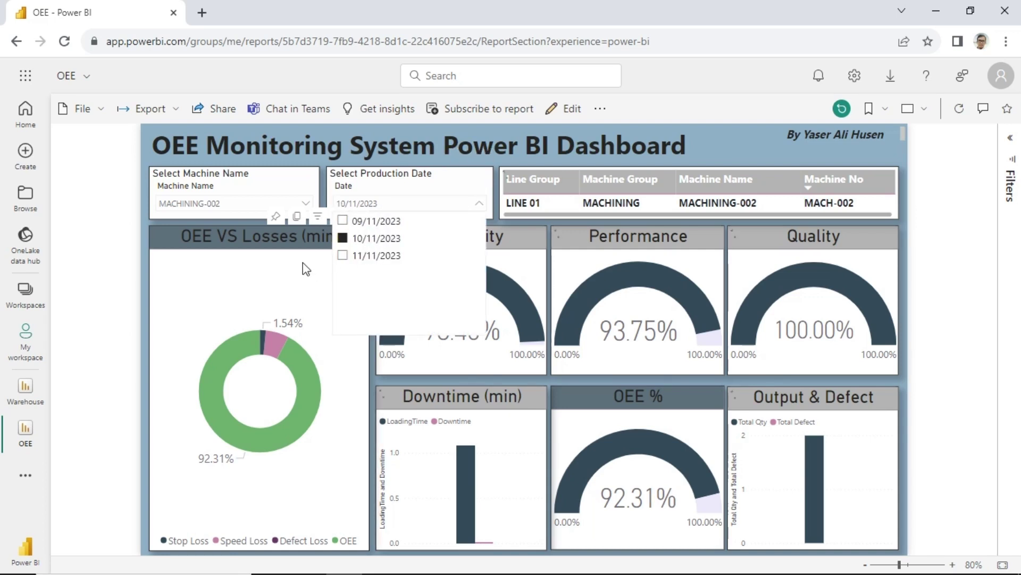
{"action": "left_click", "coordinate": [302, 262]}
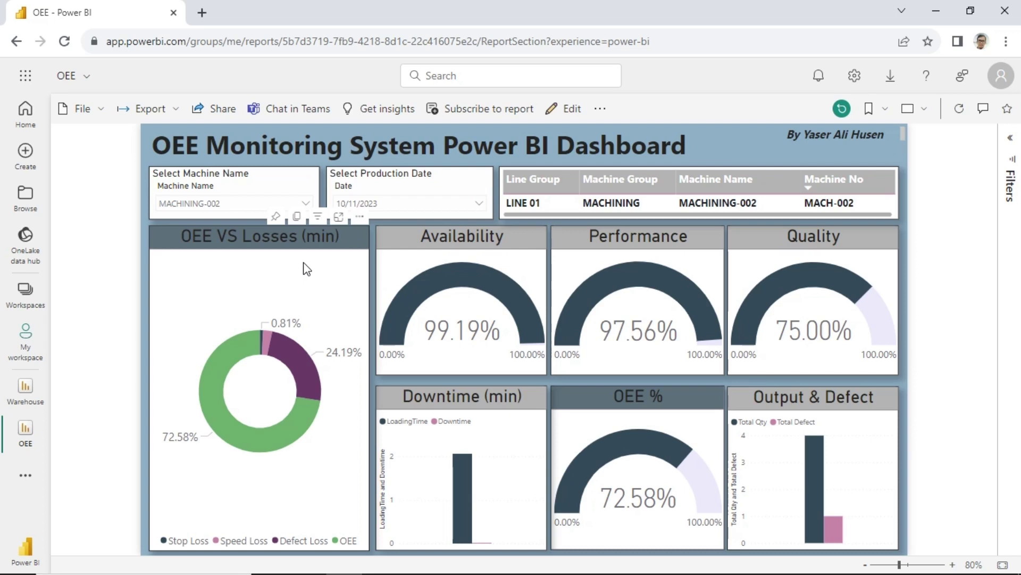
{"action": "left_click", "coordinate": [382, 204]}
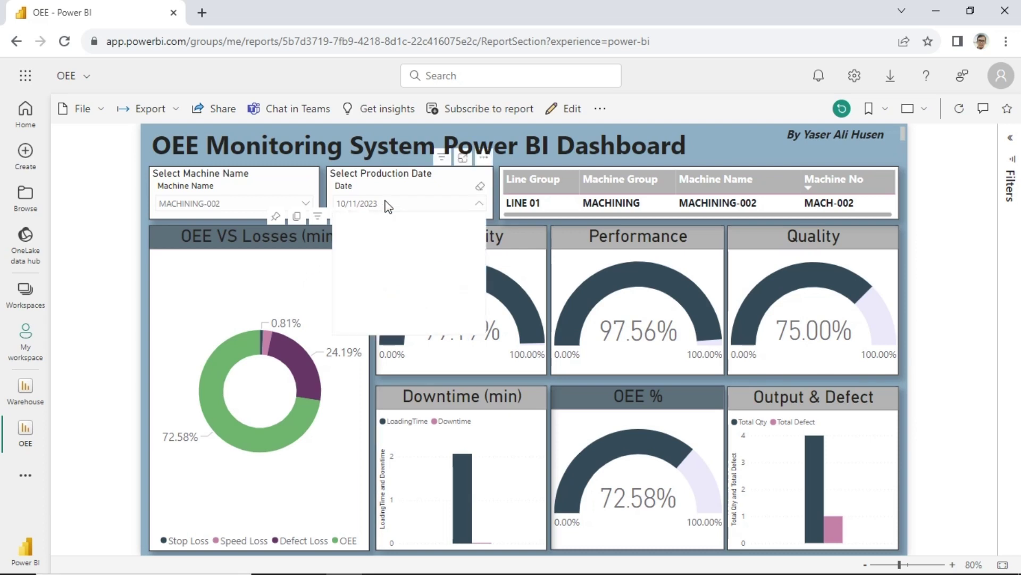
{"action": "left_click", "coordinate": [367, 255]}
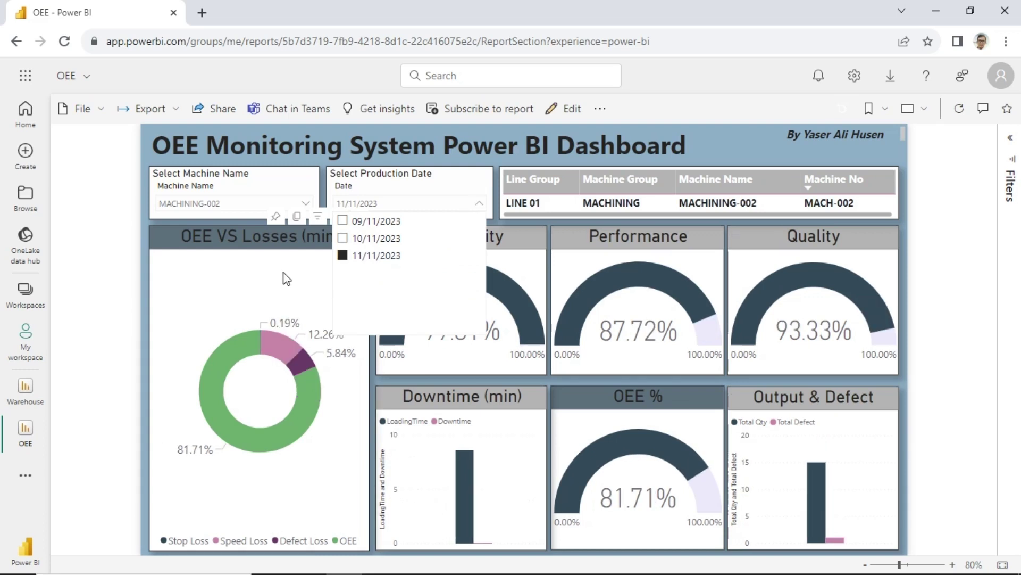
{"action": "left_click", "coordinate": [283, 279]}
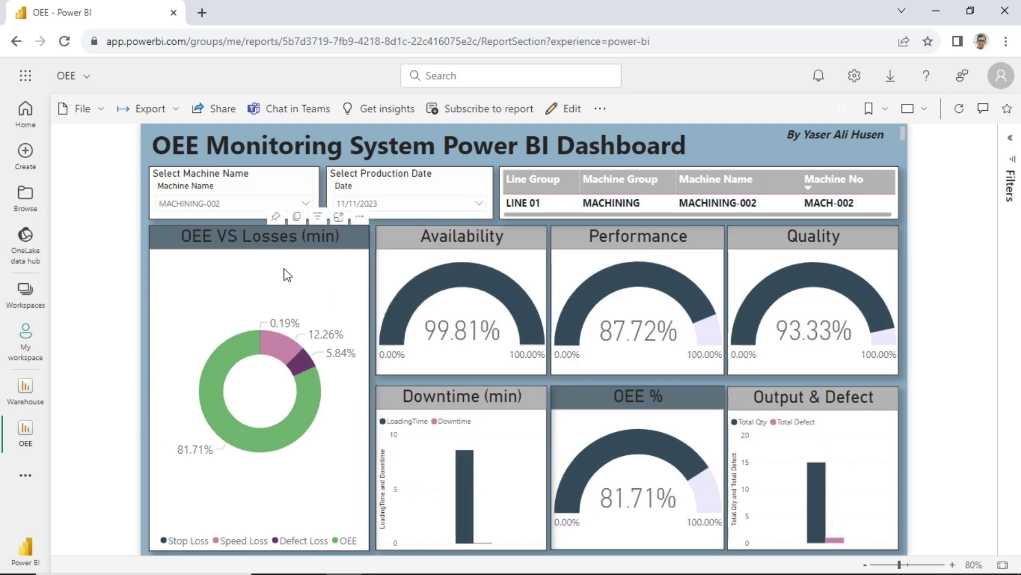